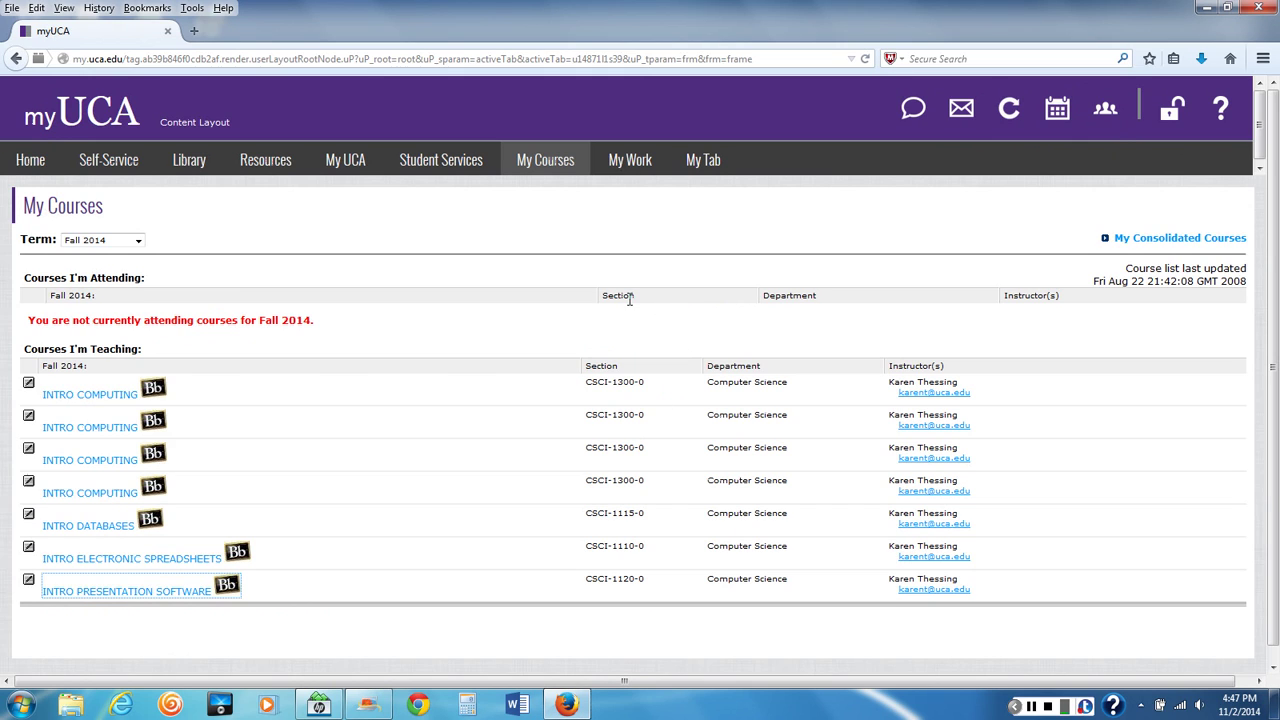
From the My Courses list, launch the Intro Presentation Software course in Blackboard
{"action": "left_click", "coordinate": [543, 162]}
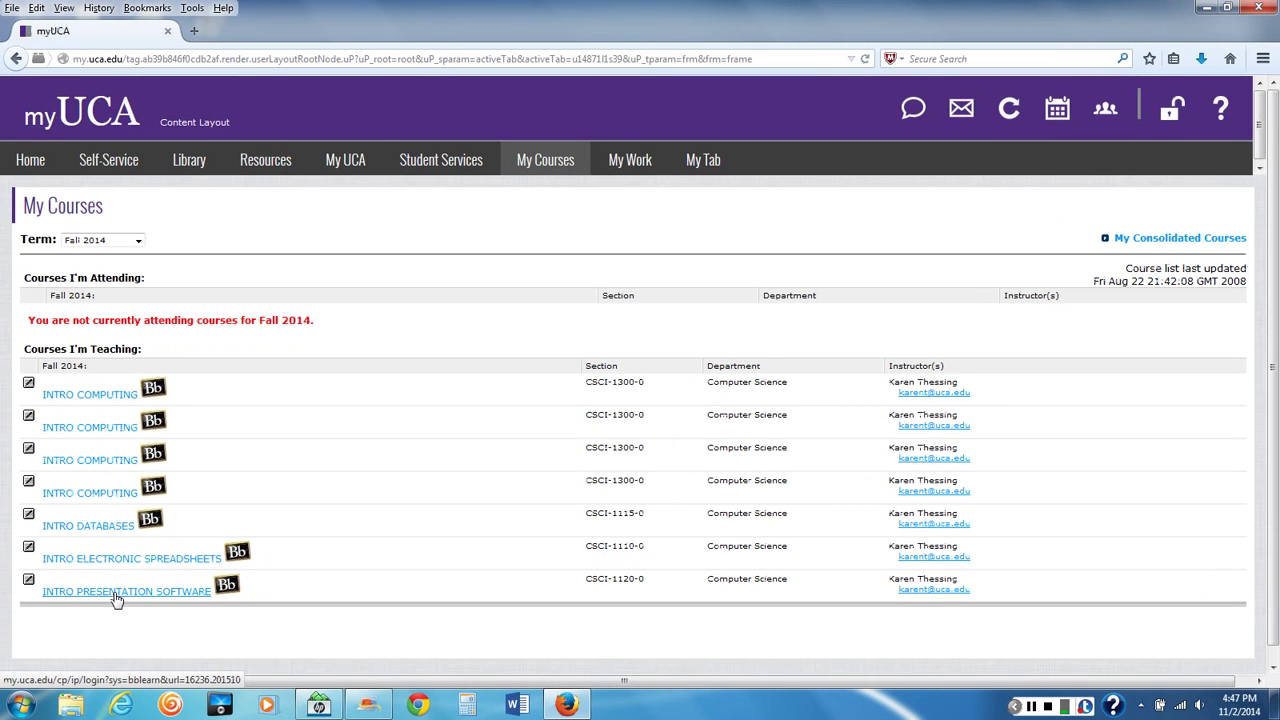
{"action": "left_click", "coordinate": [116, 598]}
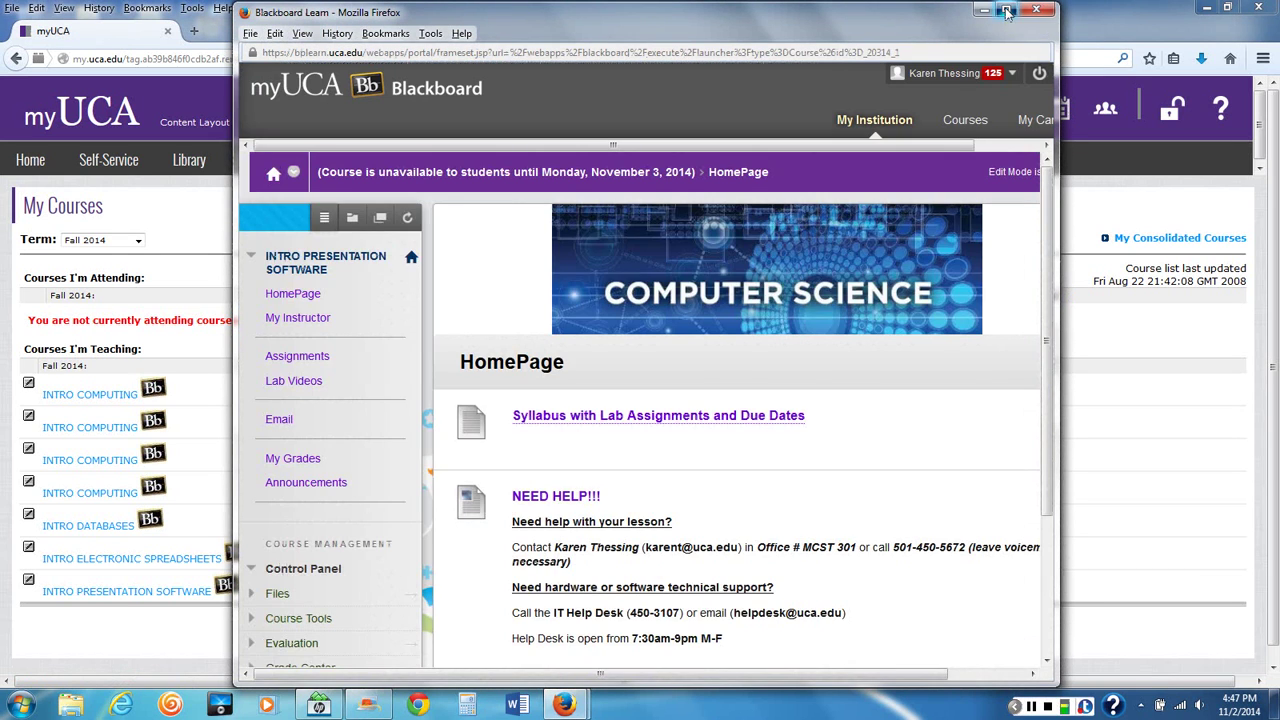
Maximize Blackboard, go to HomePage and open Syllabus with Lab Assignments and Due Dates
{"action": "left_click", "coordinate": [1006, 12]}
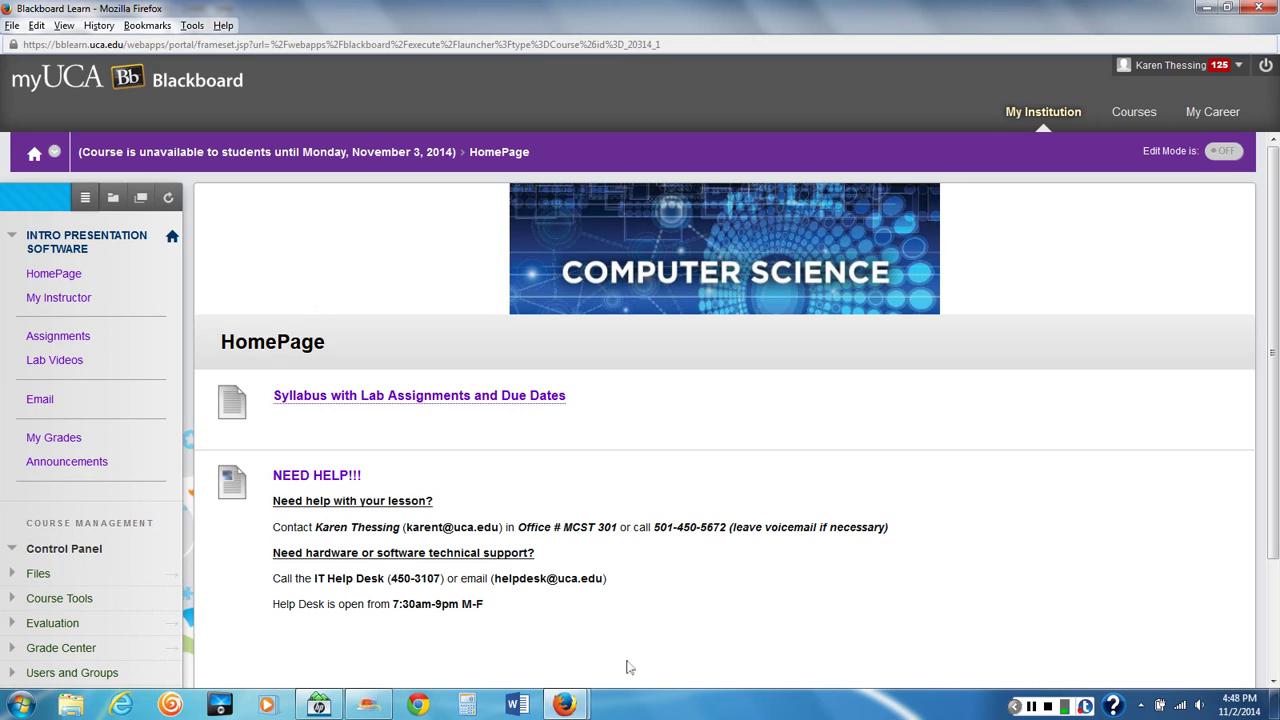
{"action": "left_click", "coordinate": [1048, 707]}
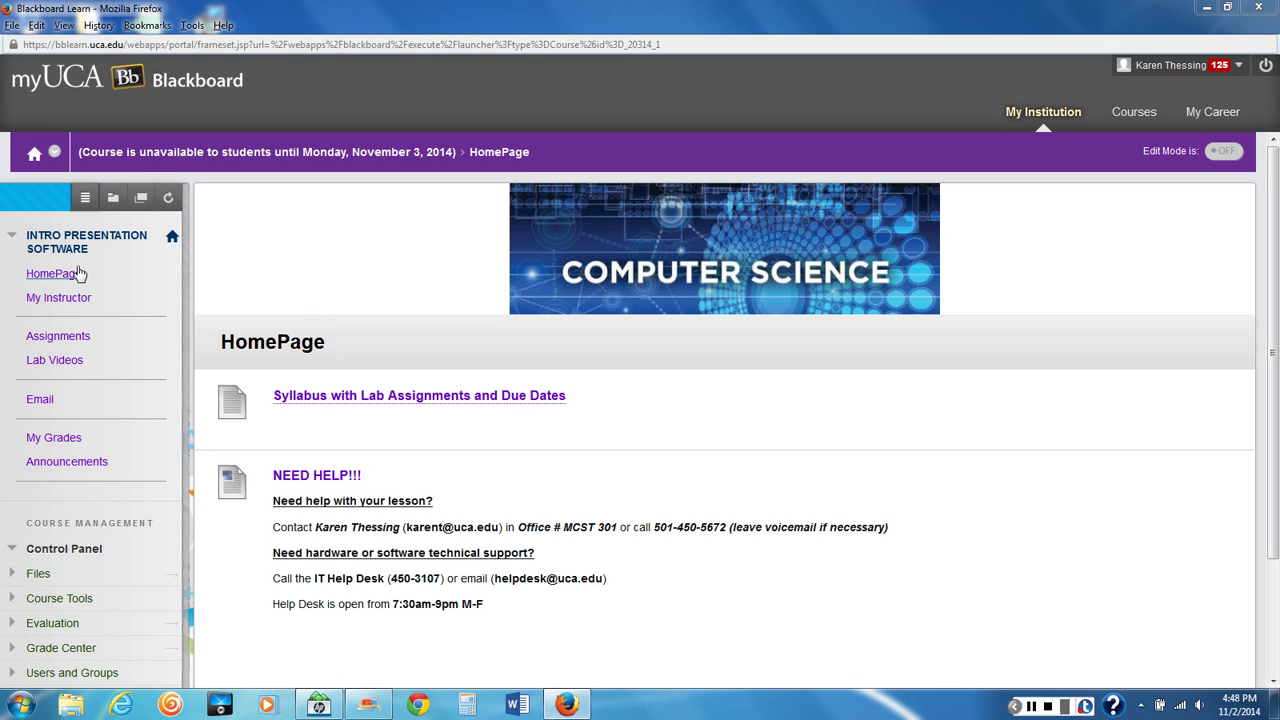
{"action": "left_click", "coordinate": [47, 276]}
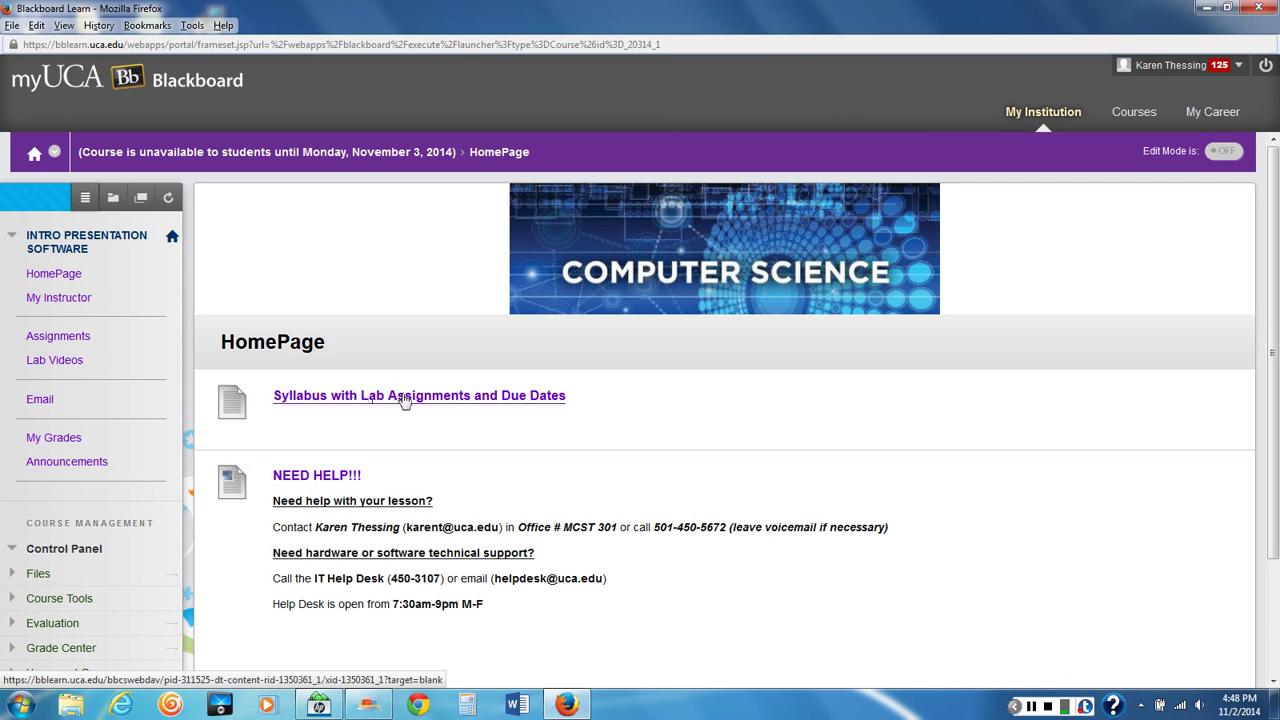
{"action": "left_click", "coordinate": [405, 397]}
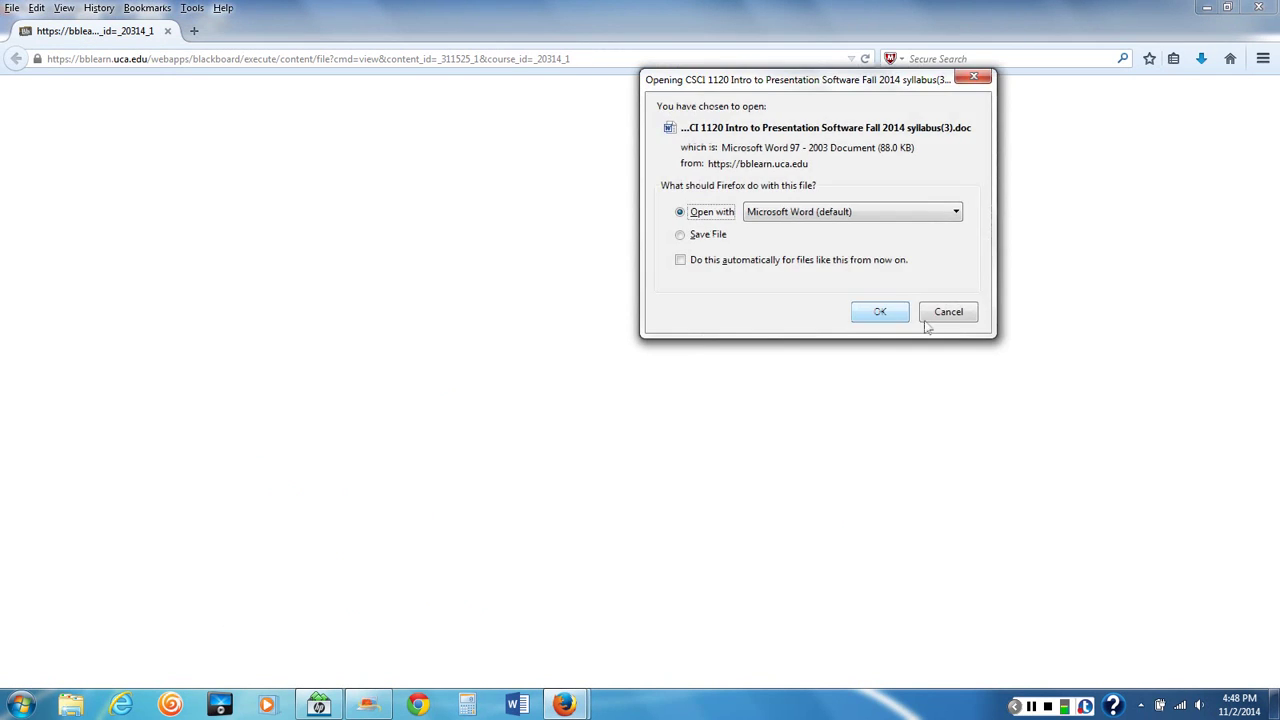
Open the downloaded syllabus(3).doc in Microsoft Word and enable editing
{"action": "left_click", "coordinate": [893, 319]}
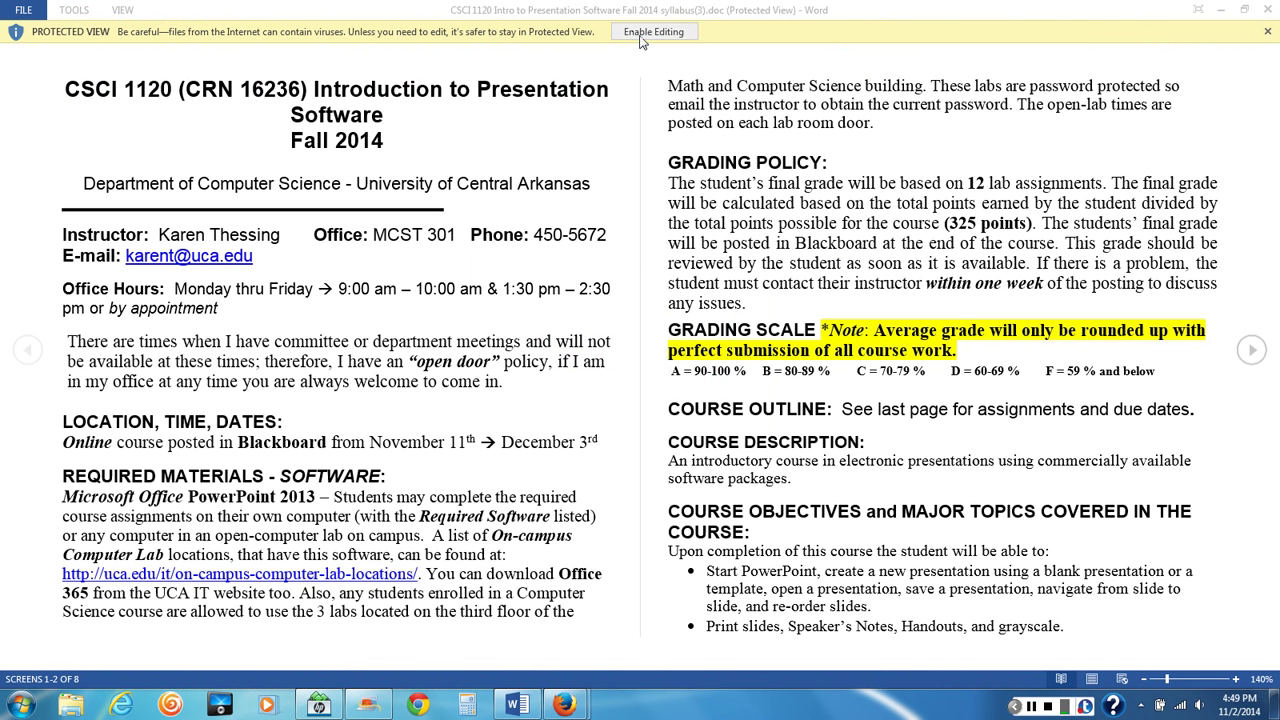
{"action": "left_click", "coordinate": [641, 34]}
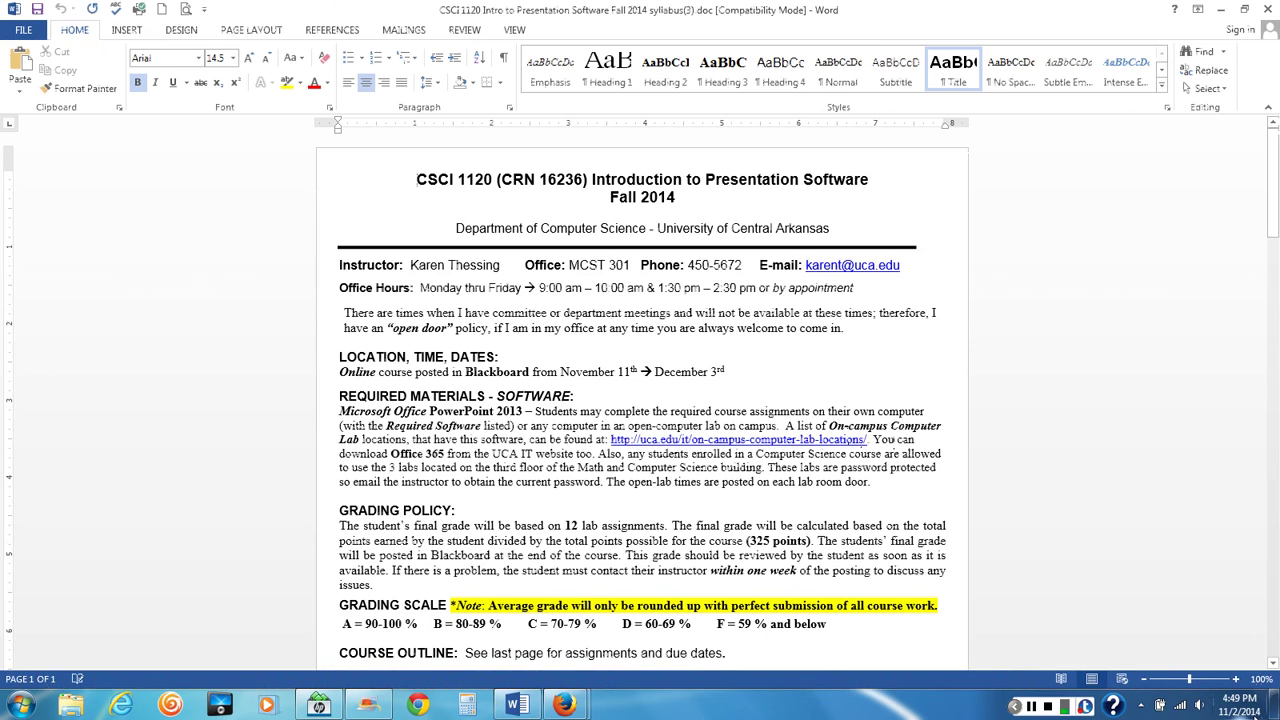
Zoom the syllabus to 120% and read down to the Lab Schedule table
{"action": "left_click", "coordinate": [1236, 679]}
{"action": "left_click", "coordinate": [1236, 679]}
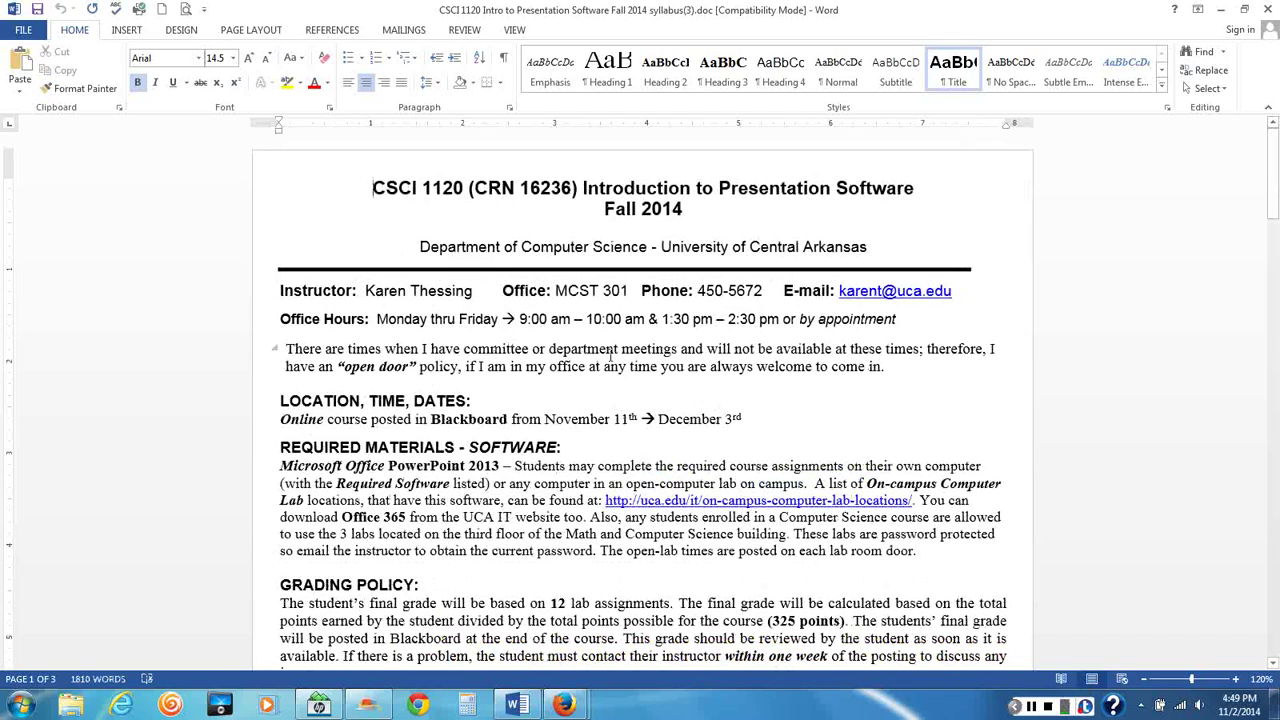
{"action": "scroll", "coordinate": [611, 356], "scroll_direction": "down", "scroll_amount": 2}
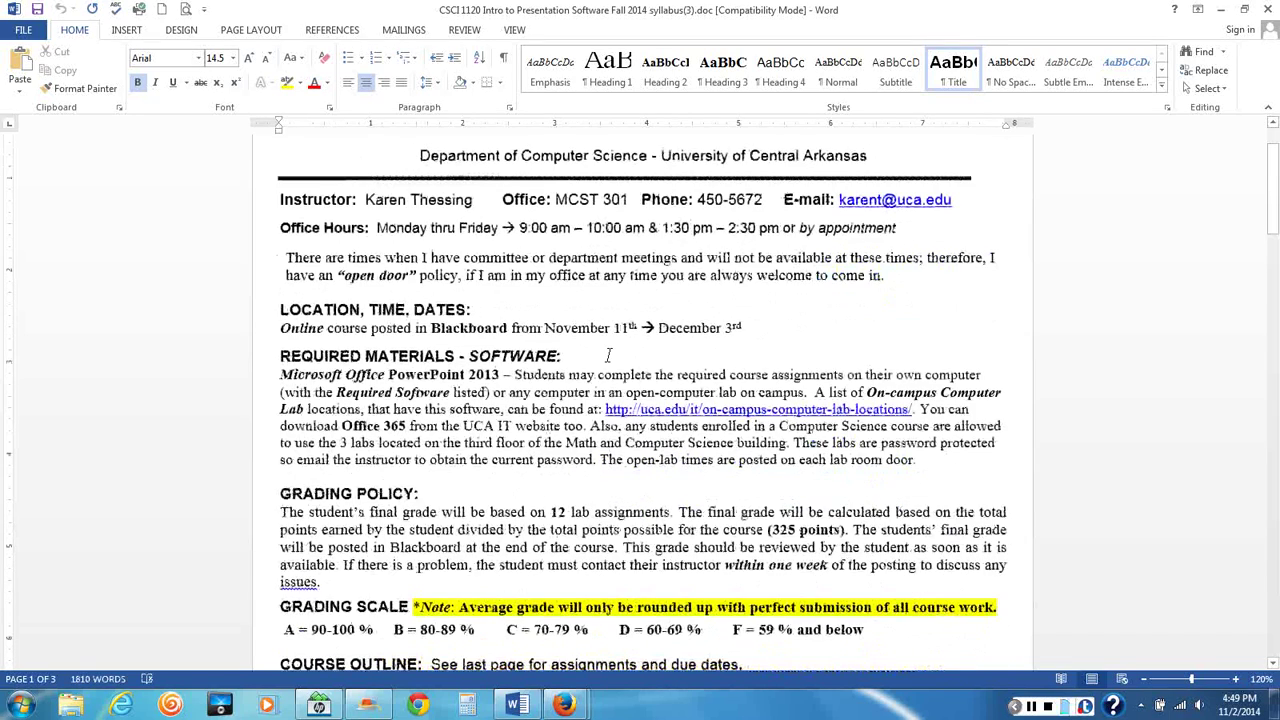
{"action": "scroll", "coordinate": [607, 355], "scroll_direction": "down", "scroll_amount": 2}
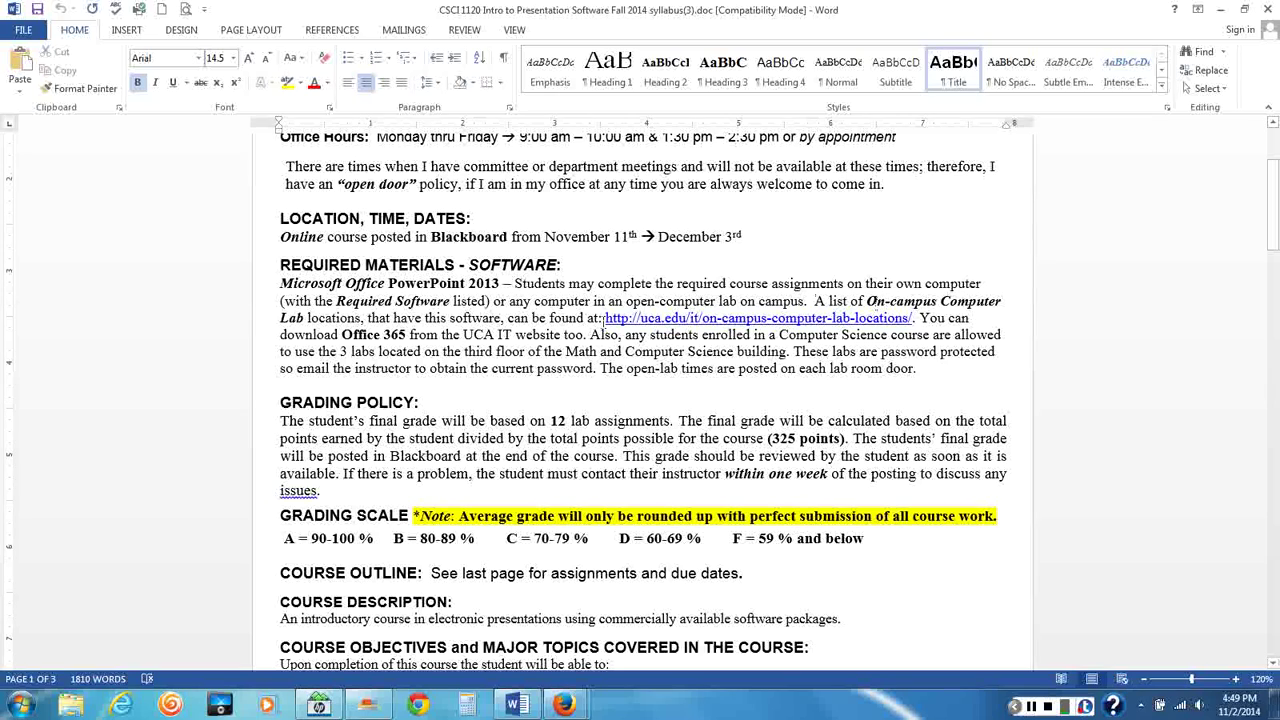
{"action": "scroll", "coordinate": [631, 336], "scroll_direction": "down", "scroll_amount": 4}
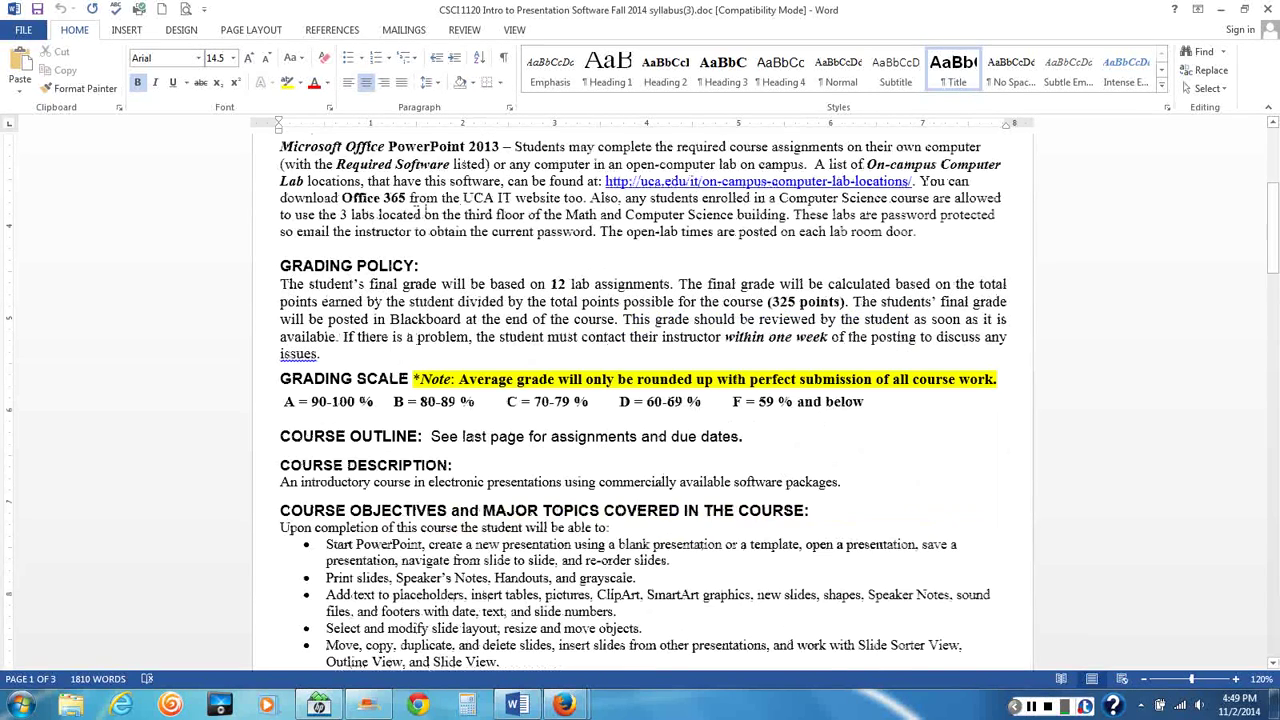
{"action": "scroll", "coordinate": [680, 302], "scroll_direction": "up", "scroll_amount": 2}
{"action": "scroll", "coordinate": [680, 300], "scroll_direction": "up", "scroll_amount": 2}
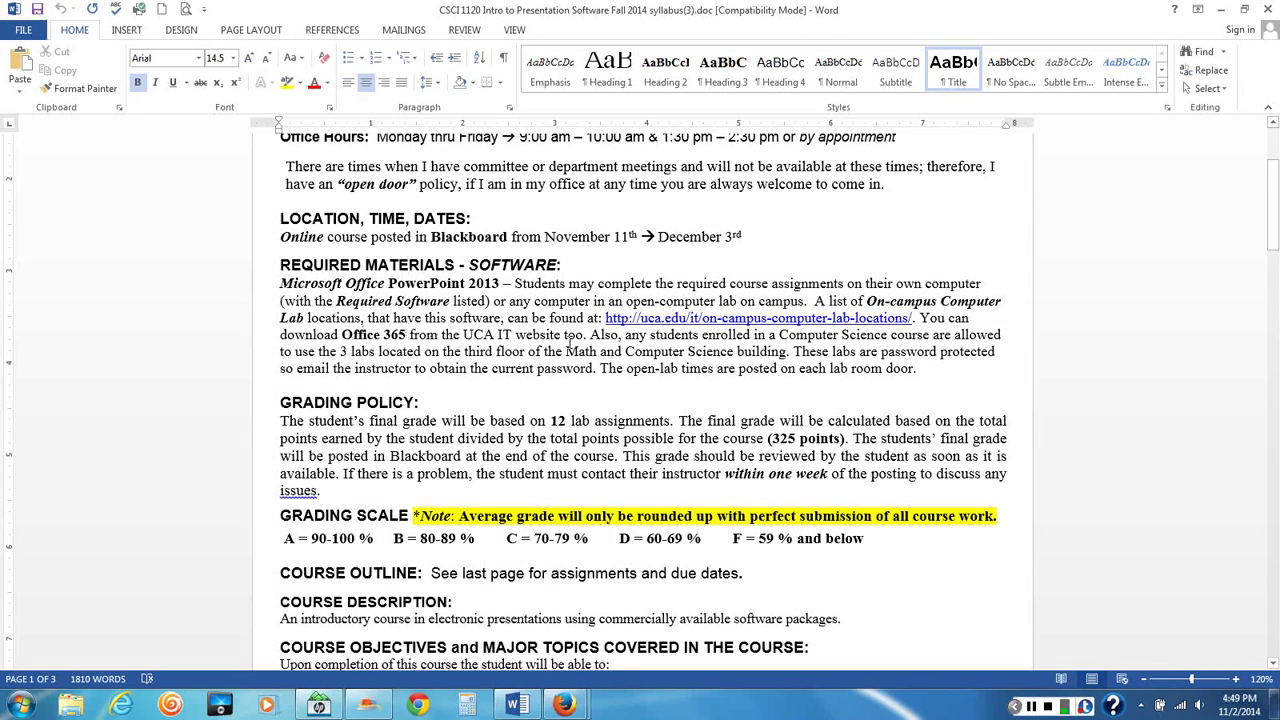
{"action": "scroll", "coordinate": [568, 340], "scroll_direction": "down", "scroll_amount": 3}
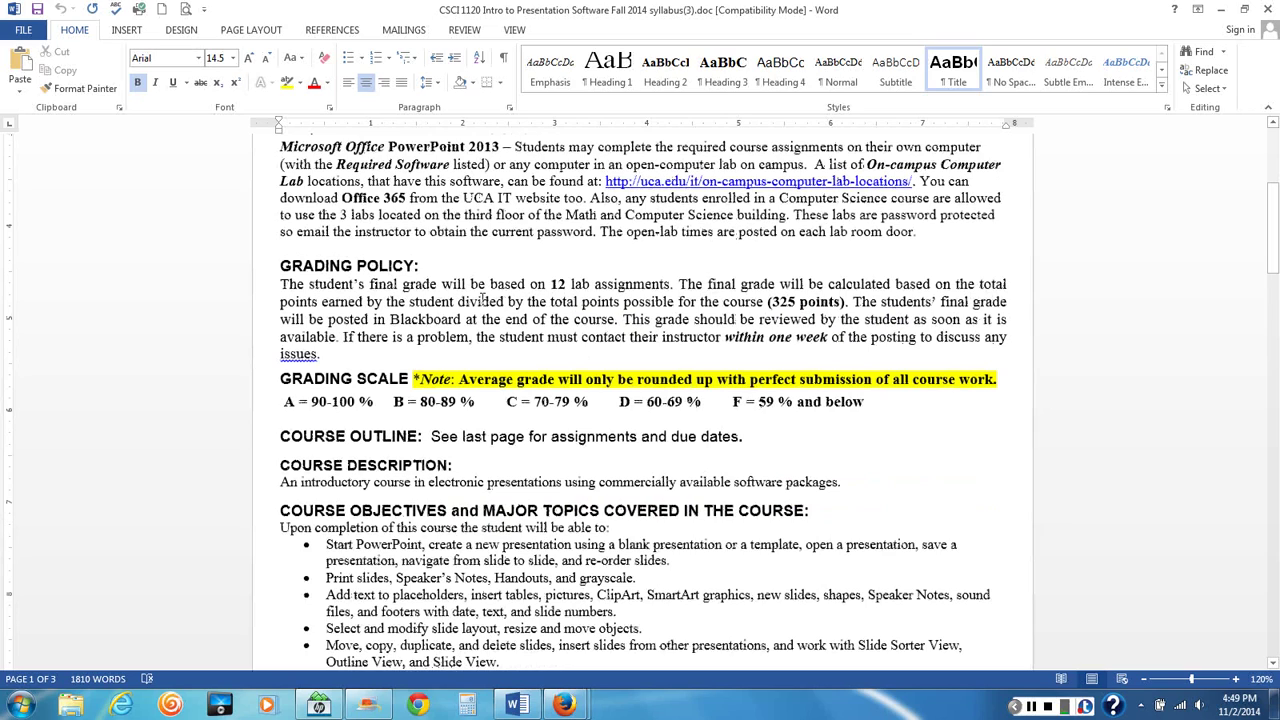
{"action": "scroll", "coordinate": [607, 250], "scroll_direction": "down", "scroll_amount": 2}
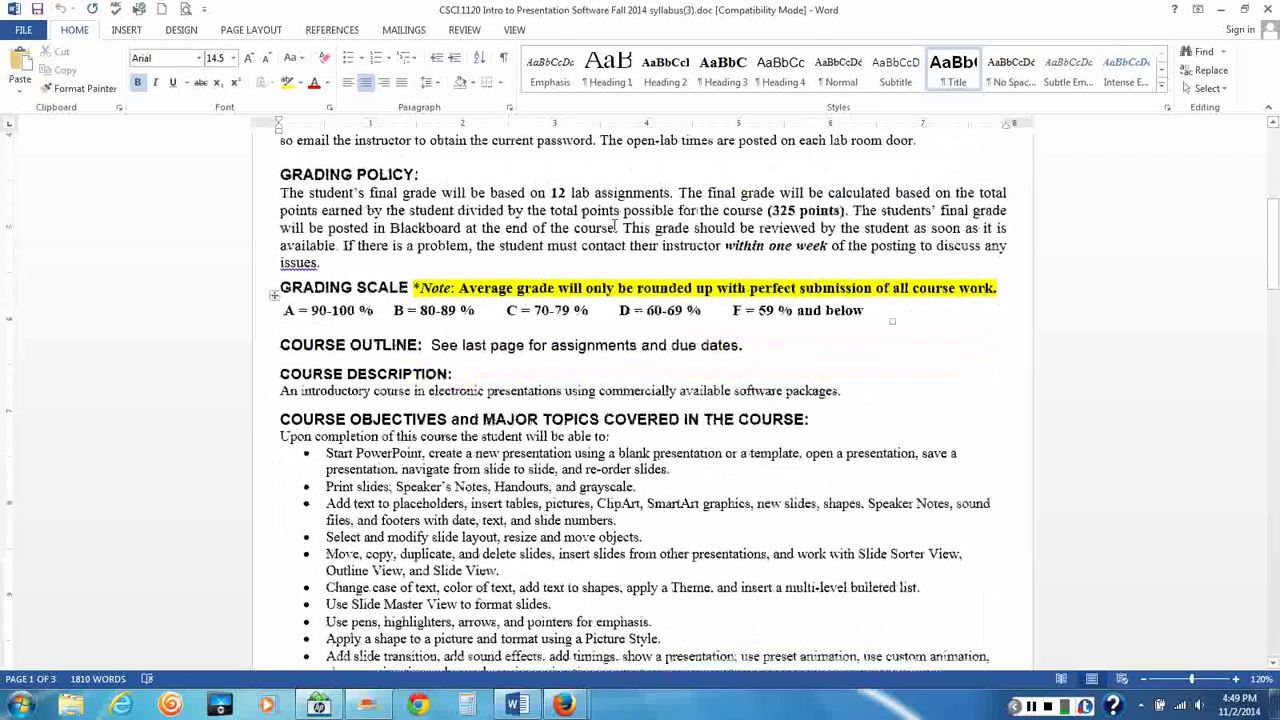
{"action": "scroll", "coordinate": [576, 370], "scroll_direction": "down", "scroll_amount": 5}
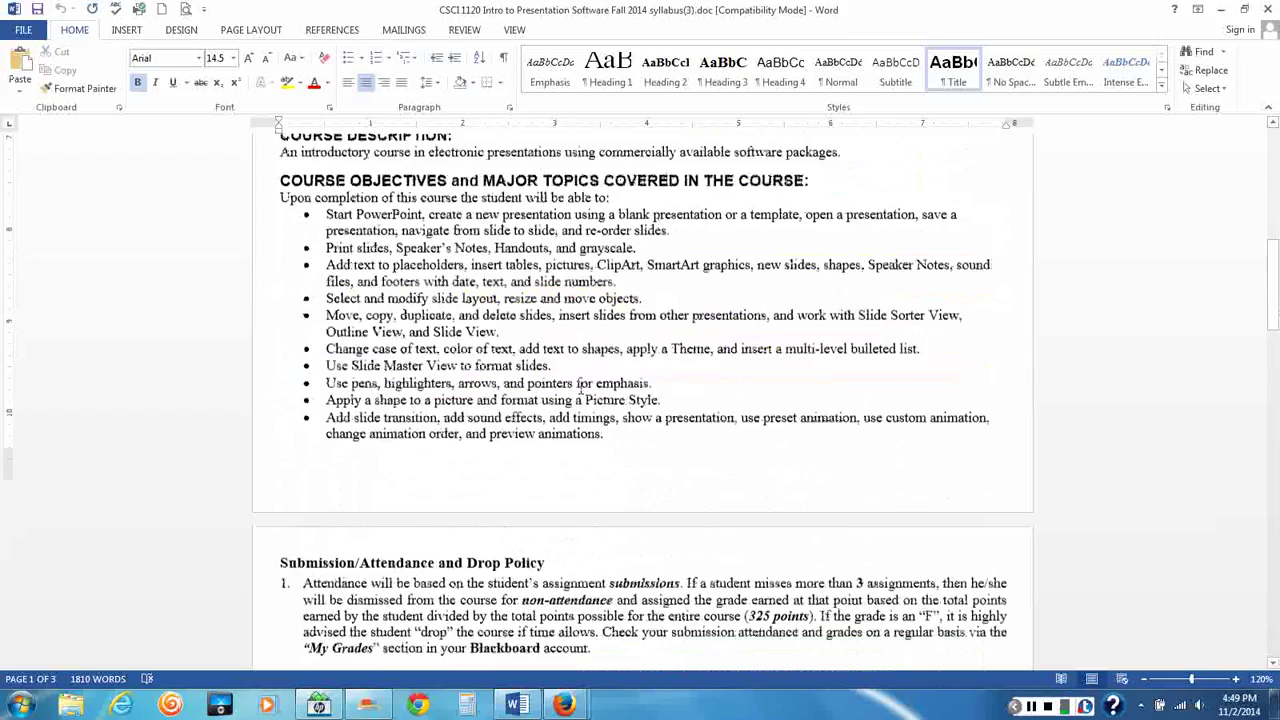
{"action": "scroll", "coordinate": [580, 390], "scroll_direction": "up", "scroll_amount": 2}
{"action": "scroll", "coordinate": [590, 320], "scroll_direction": "down", "scroll_amount": 2}
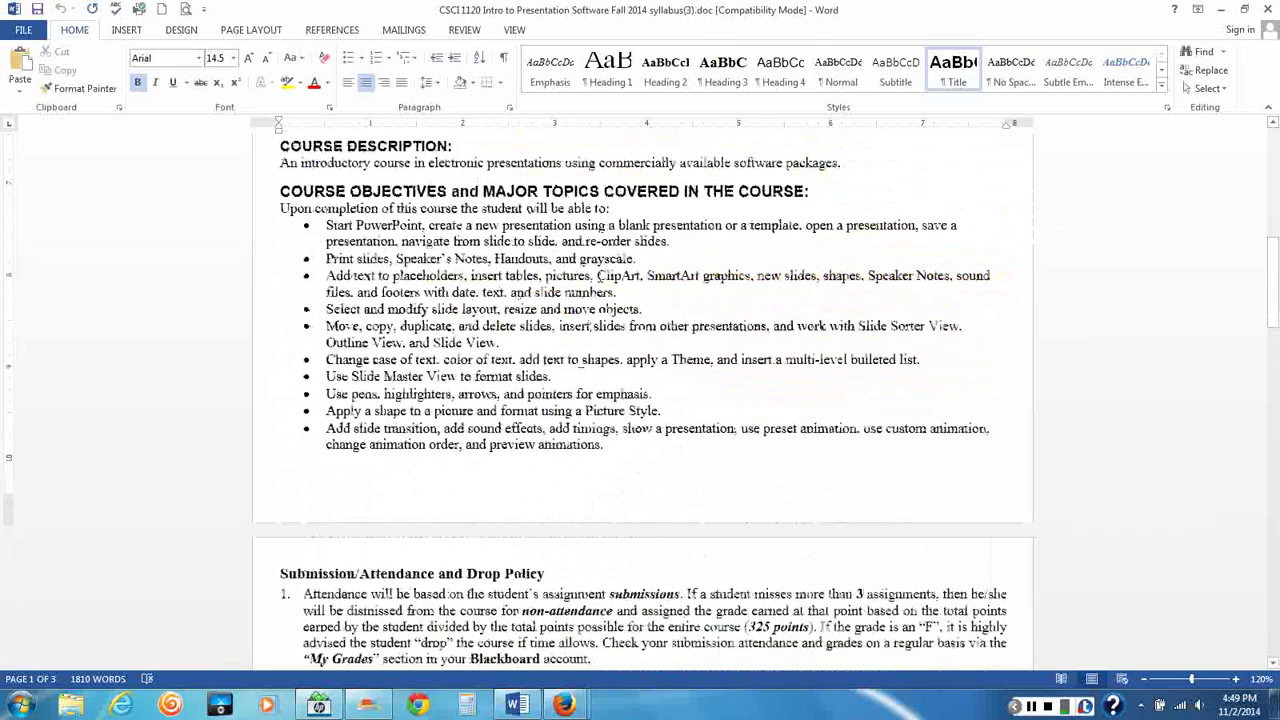
{"action": "scroll", "coordinate": [603, 232], "scroll_direction": "down", "scroll_amount": 8}
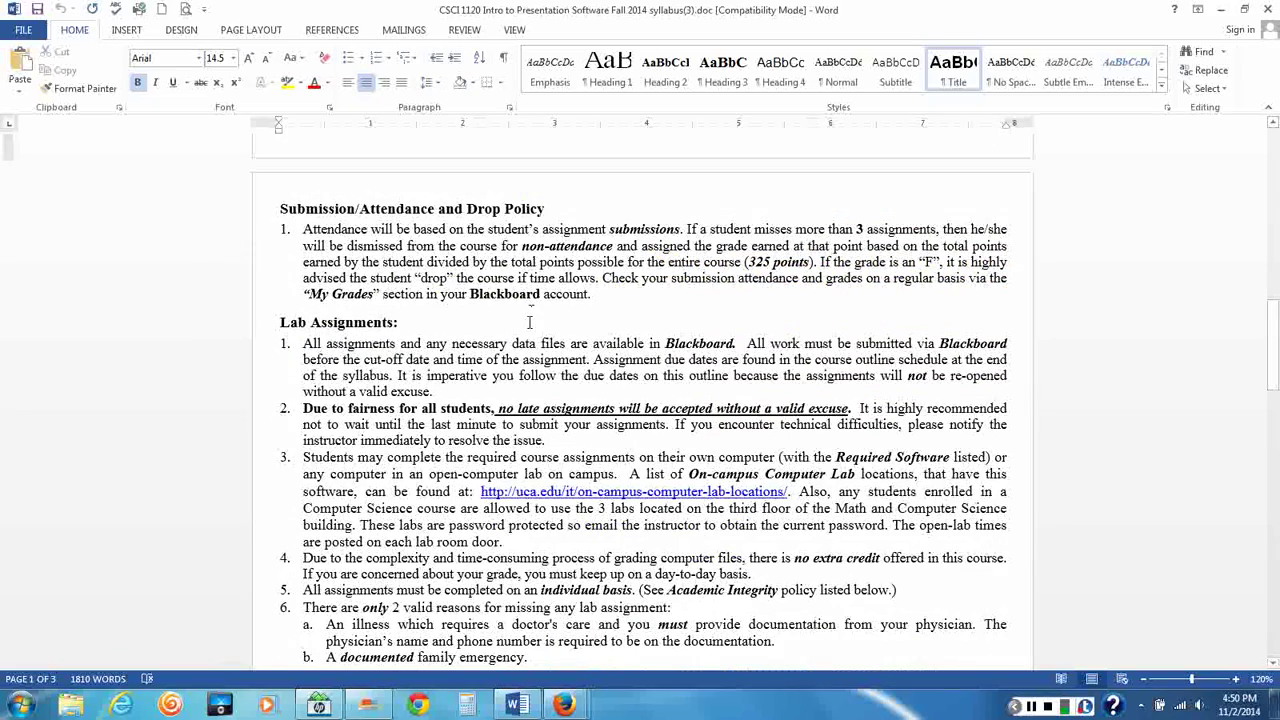
{"action": "scroll", "coordinate": [534, 332], "scroll_direction": "down", "scroll_amount": 5}
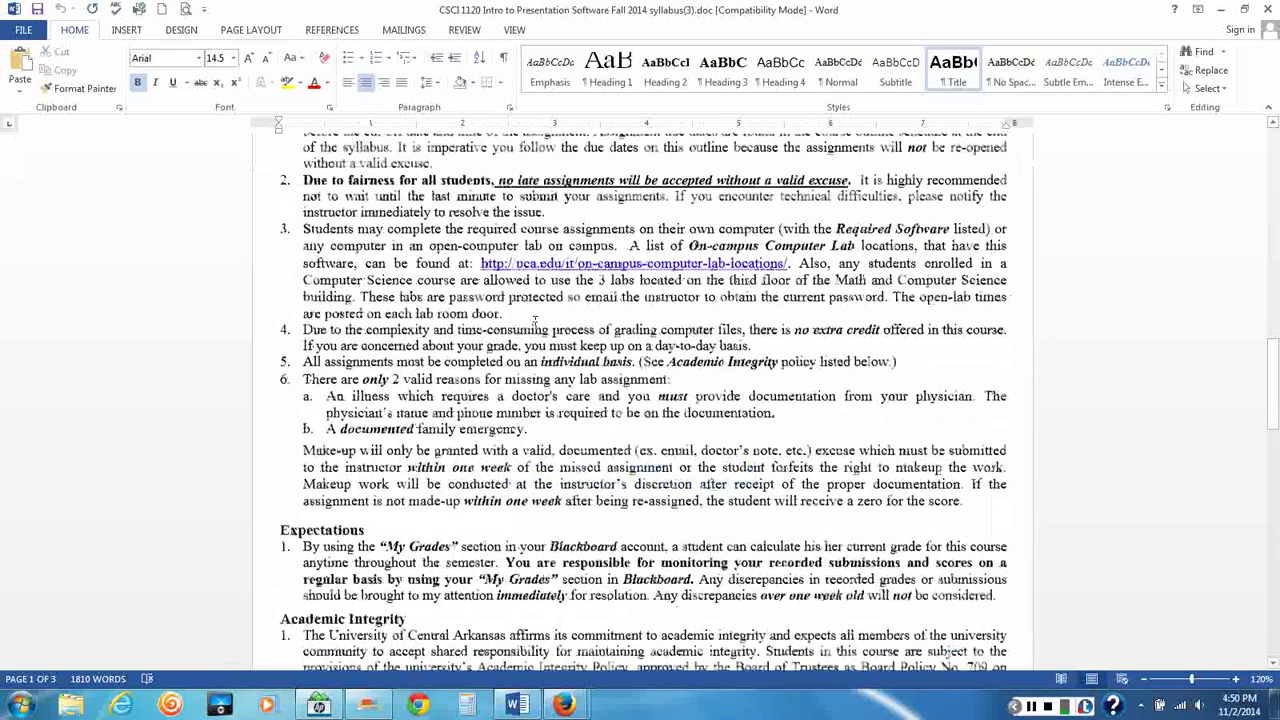
{"action": "scroll", "coordinate": [534, 325], "scroll_direction": "down", "scroll_amount": 5}
{"action": "scroll", "coordinate": [533, 320], "scroll_direction": "down", "scroll_amount": 16}
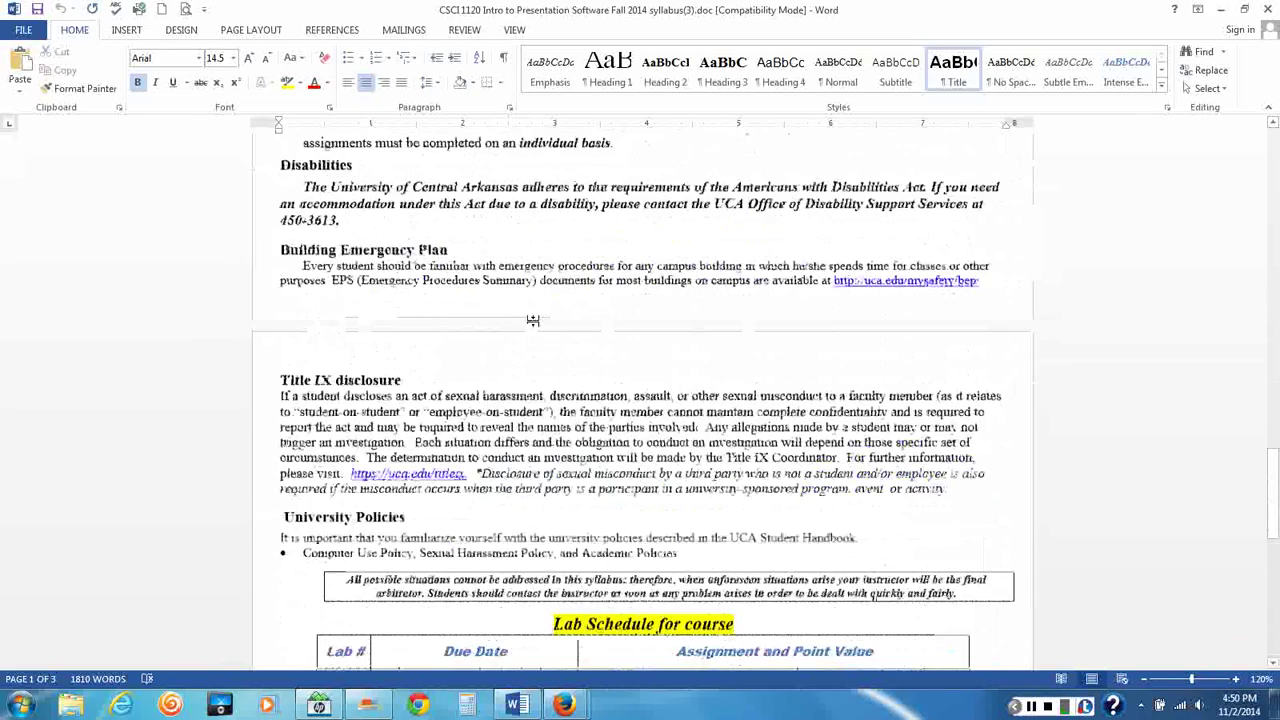
Finish reading the end of the syllabus, then close the Word document
{"action": "scroll", "coordinate": [534, 322], "scroll_direction": "down", "scroll_amount": 2}
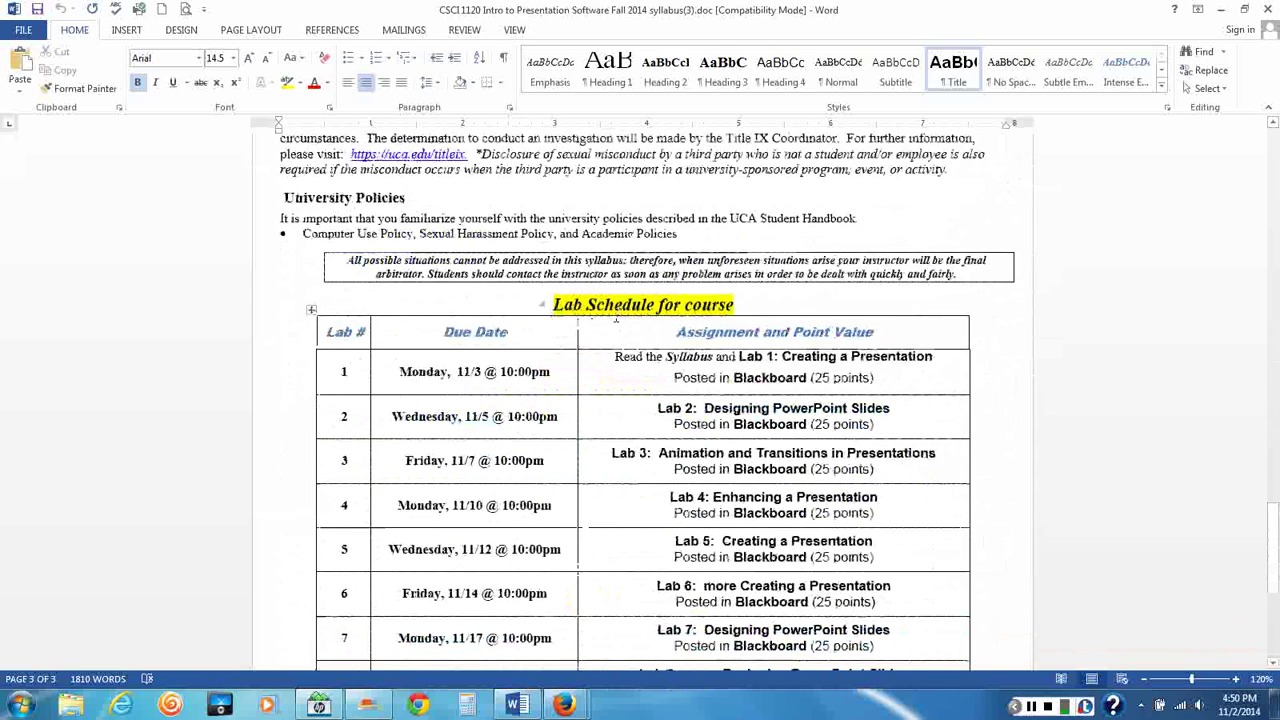
{"action": "scroll", "coordinate": [534, 322], "scroll_direction": "down", "scroll_amount": 2}
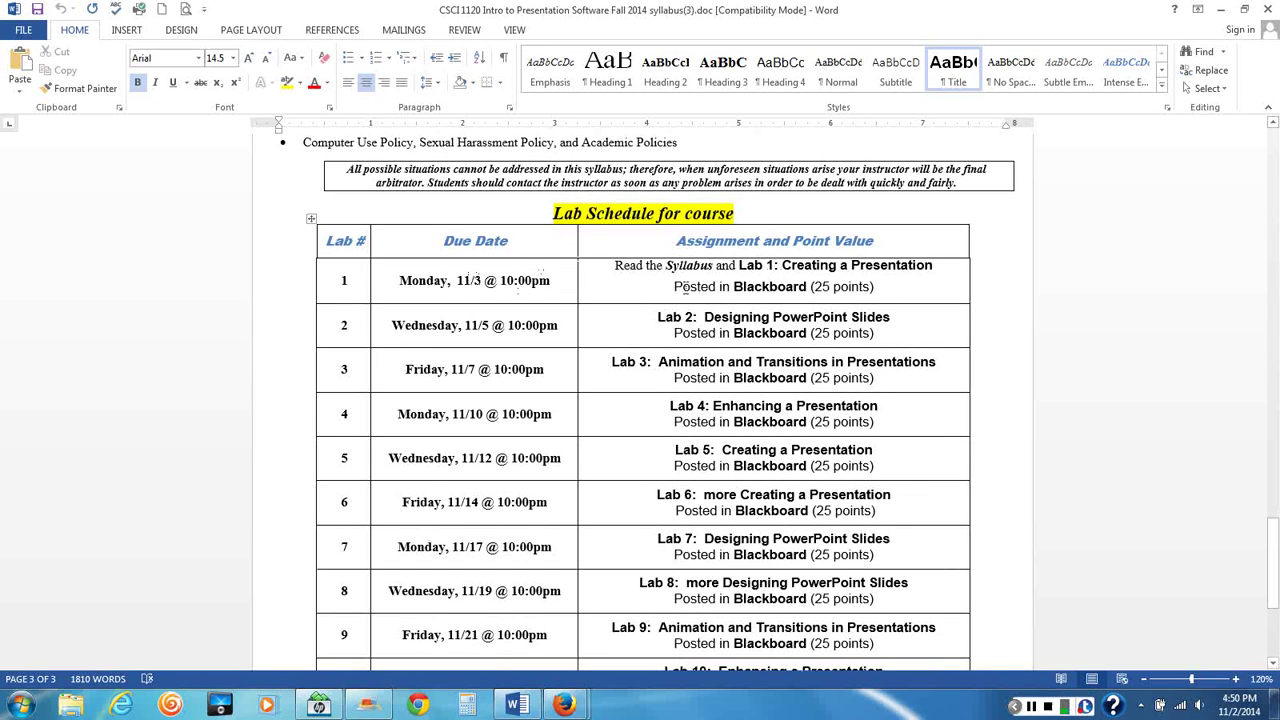
{"action": "scroll", "coordinate": [677, 300], "scroll_direction": "down", "scroll_amount": 2}
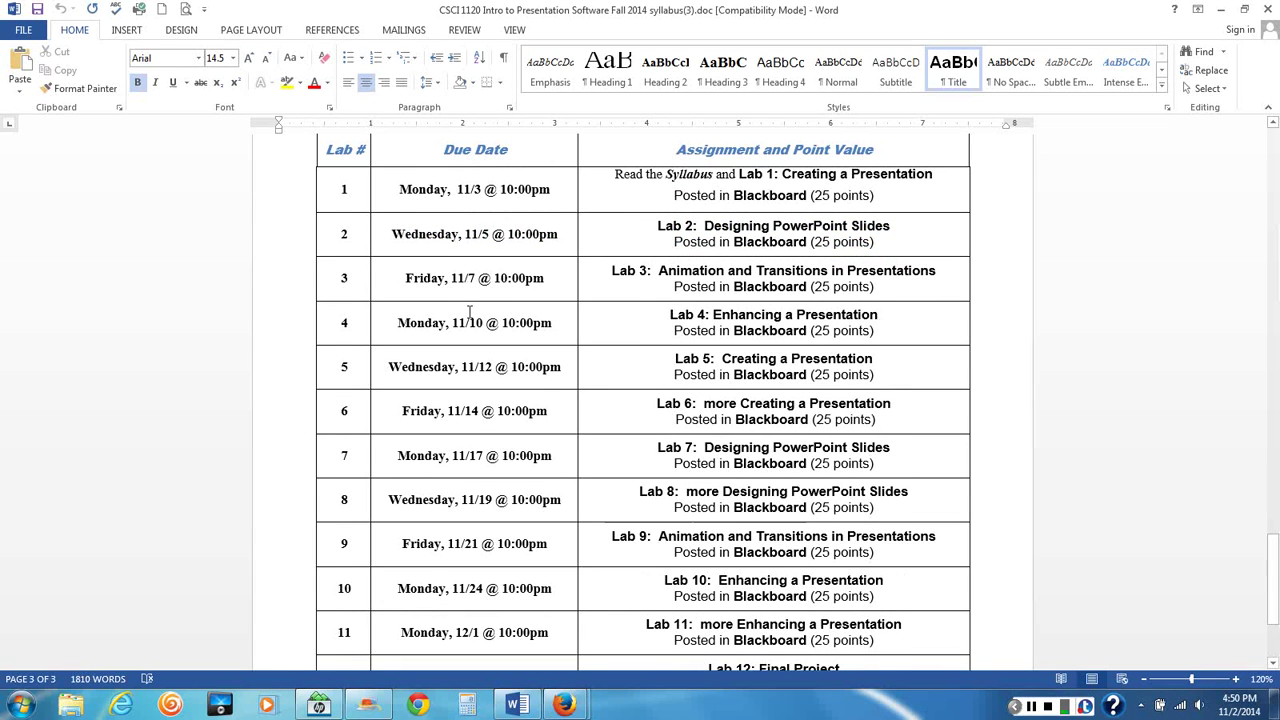
{"action": "scroll", "coordinate": [534, 360], "scroll_direction": "down", "scroll_amount": 4}
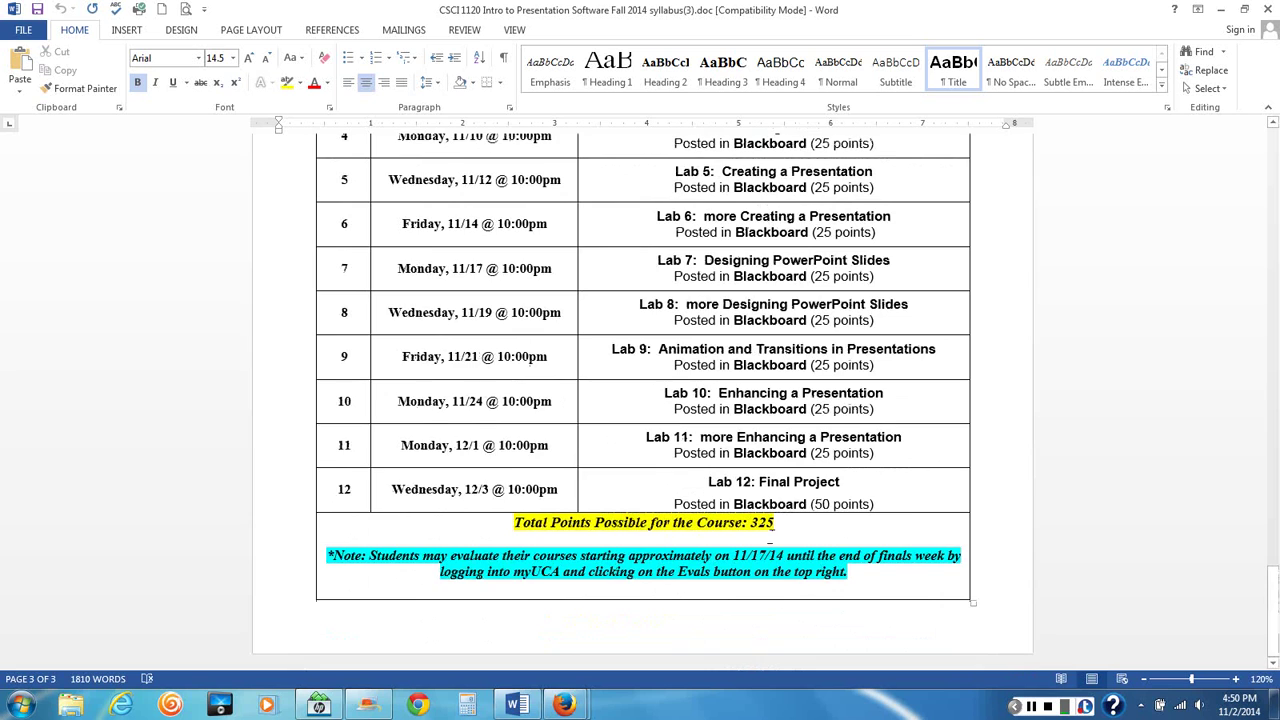
{"action": "scroll", "coordinate": [640, 400], "scroll_direction": "up", "scroll_amount": 6}
{"action": "left_click", "coordinate": [1266, 10]}
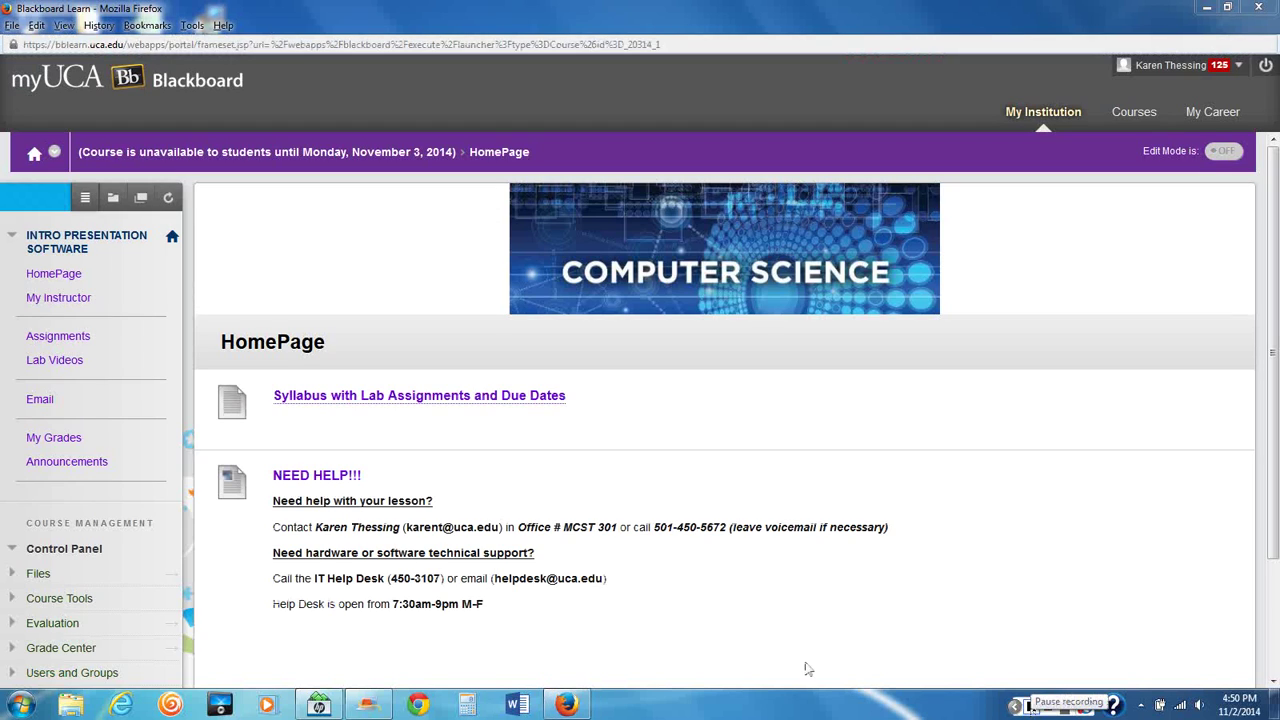
Show the instructor's e-mail, phone, office and office hours via My Instructor
{"action": "left_click", "coordinate": [50, 303]}
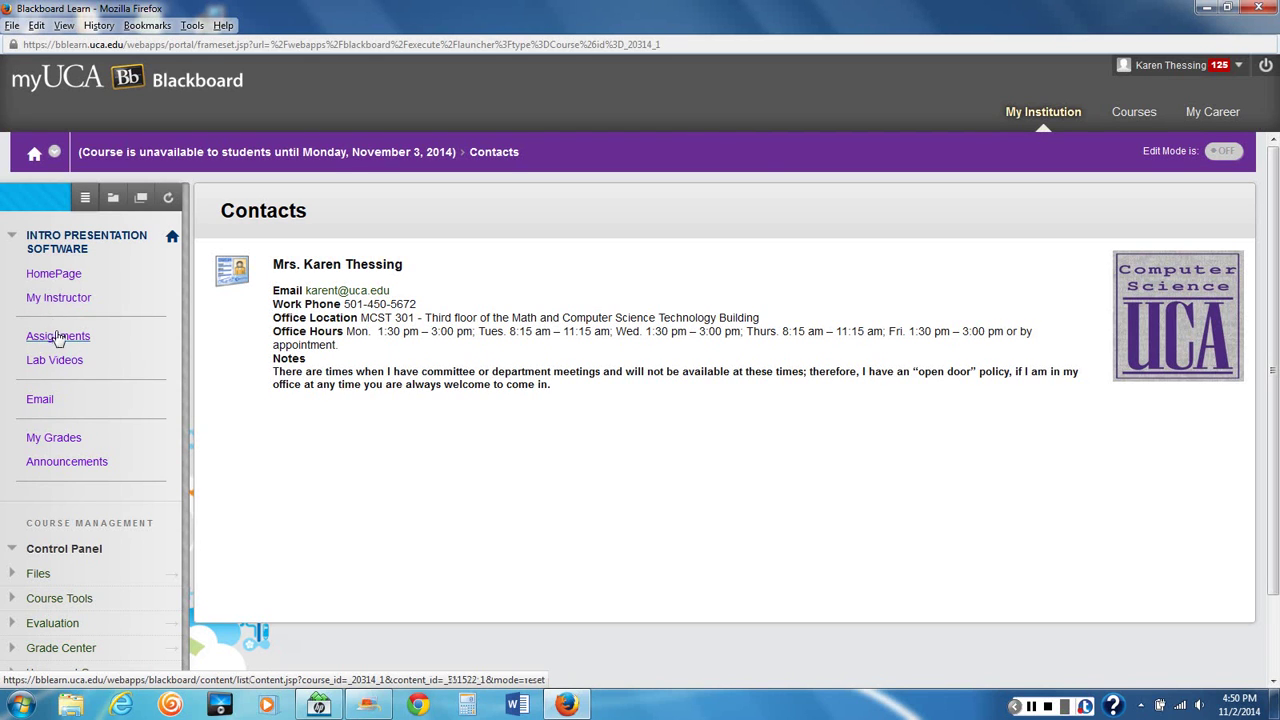
Go to the Assignments page listing Lab 1: Creating a Presentation
{"action": "left_click", "coordinate": [57, 337]}
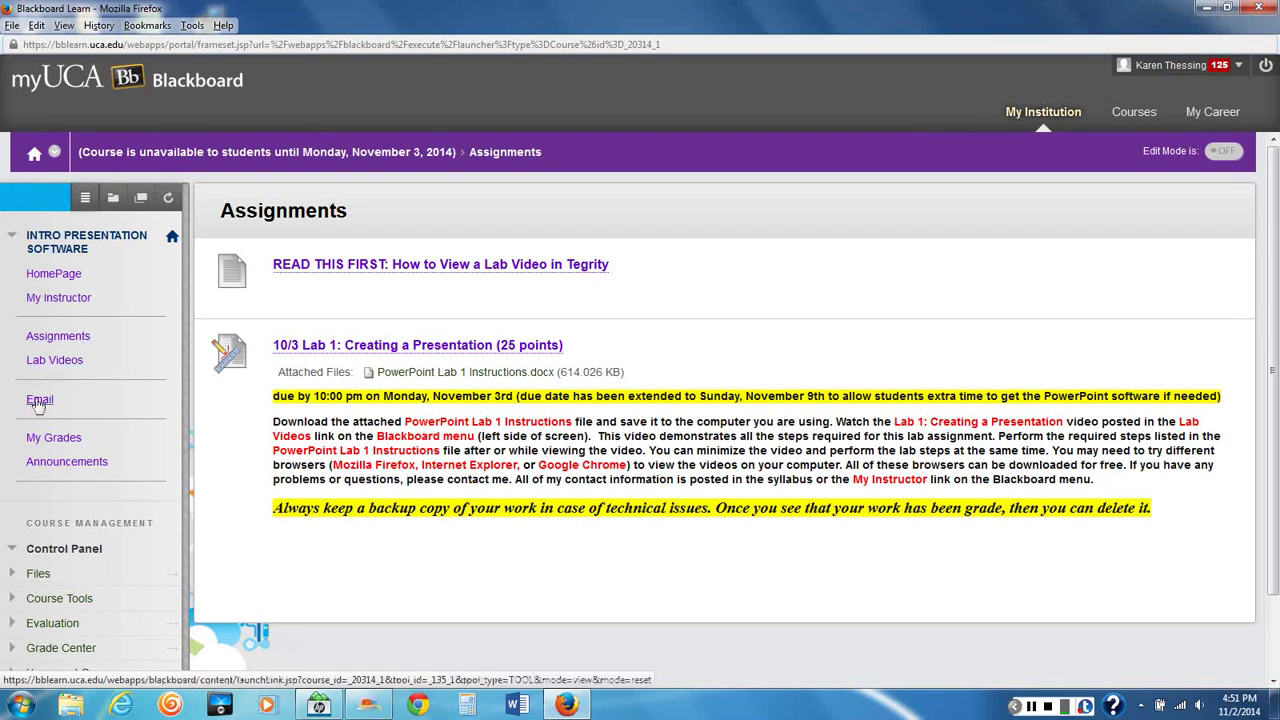
Start a course e-mail to All Instructor Users, with the cursor in the empty Subject box
{"action": "left_click", "coordinate": [42, 404]}
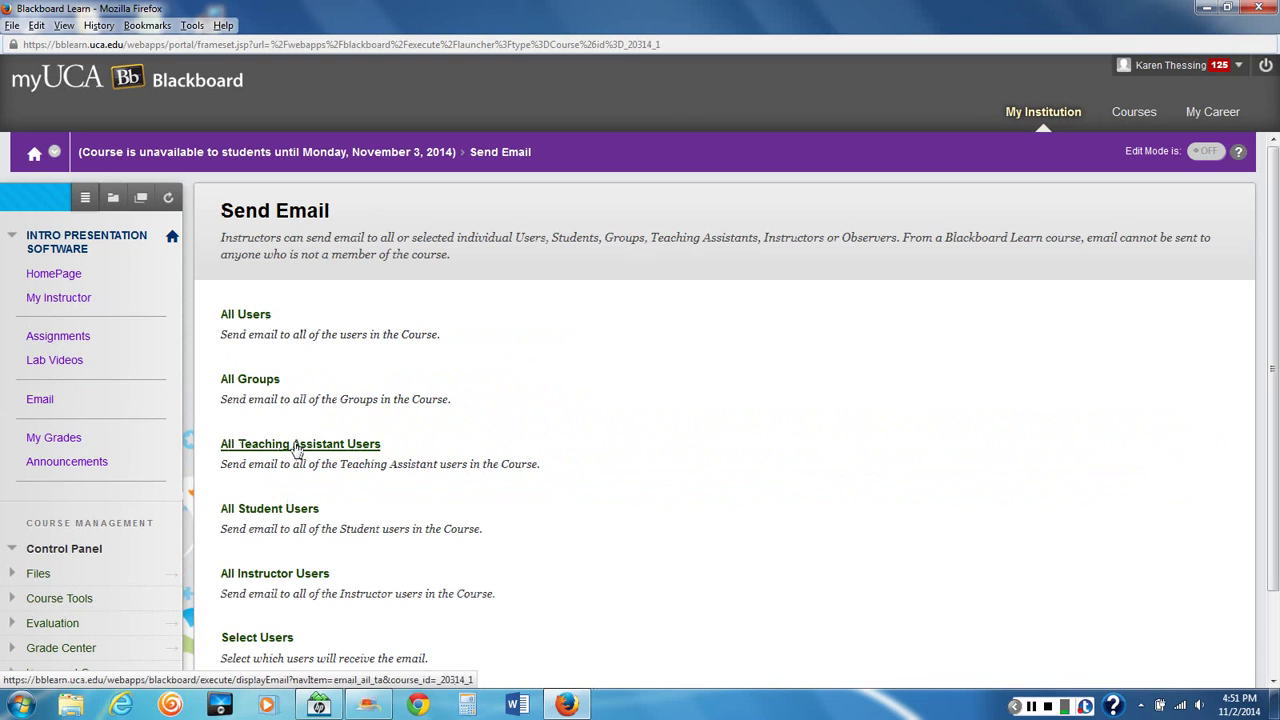
{"action": "scroll", "coordinate": [337, 523], "scroll_direction": "down", "scroll_amount": 2}
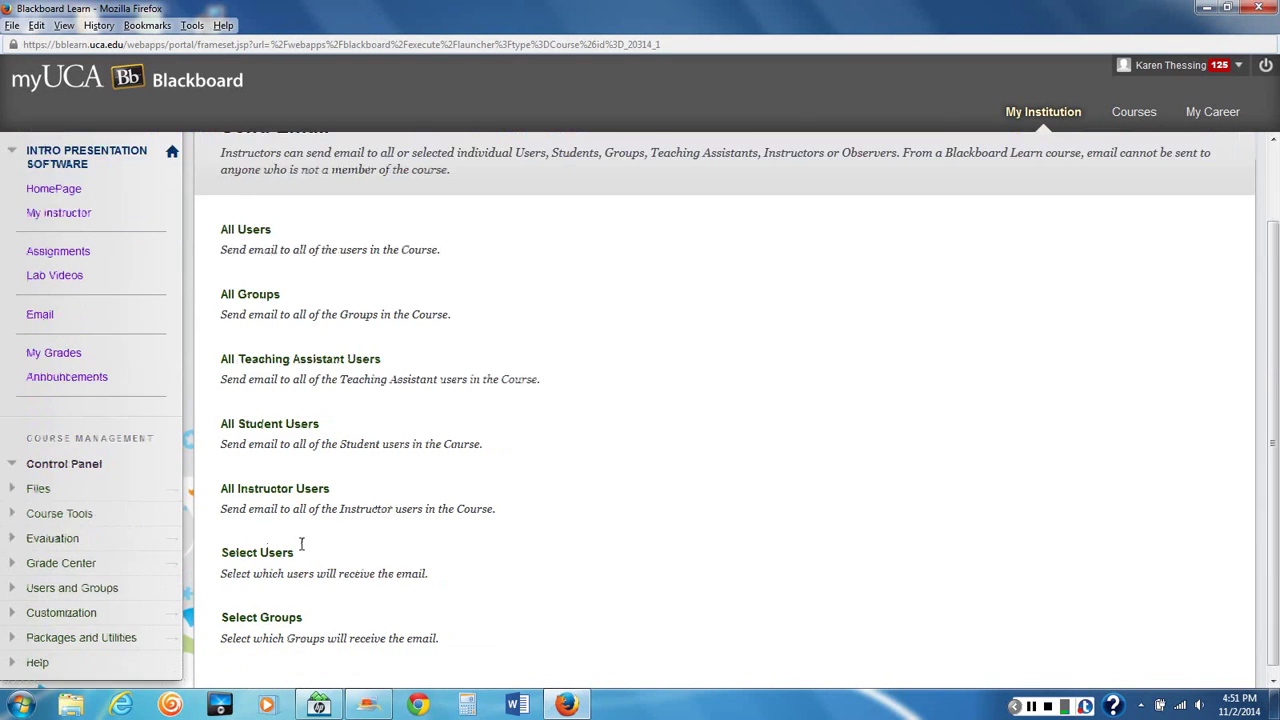
{"action": "left_click", "coordinate": [275, 483]}
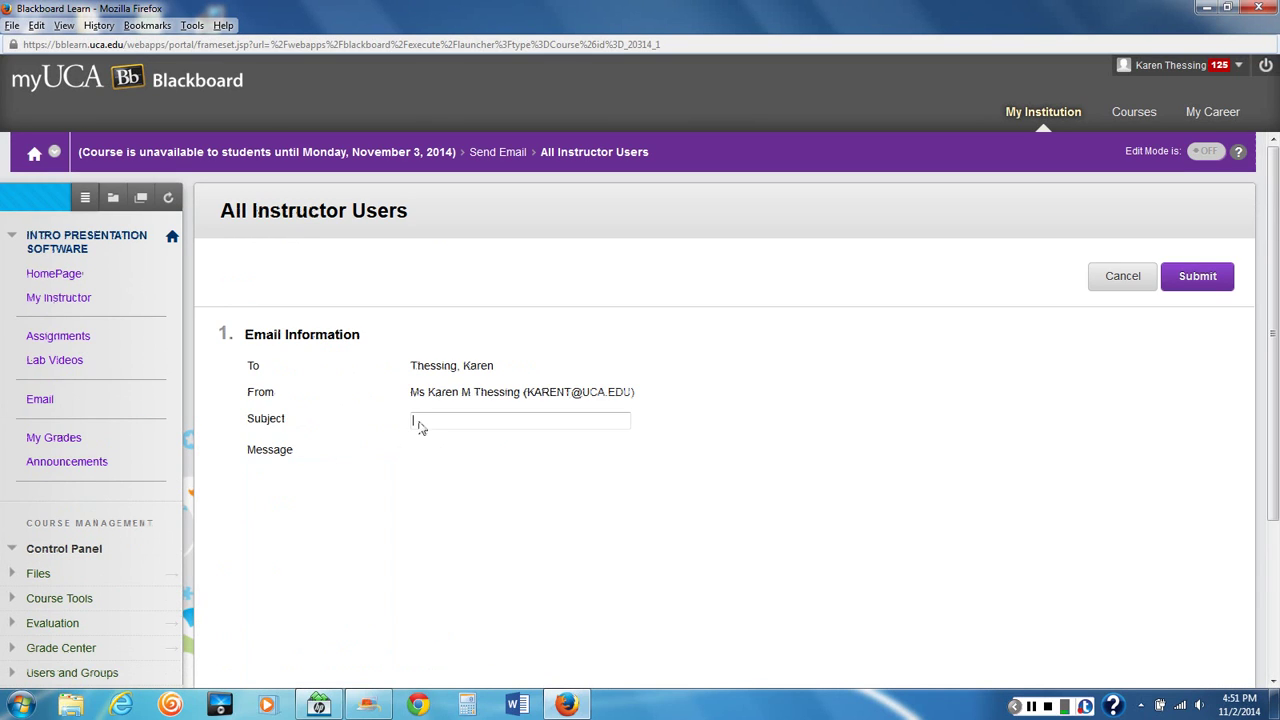
{"action": "left_click", "coordinate": [417, 423]}
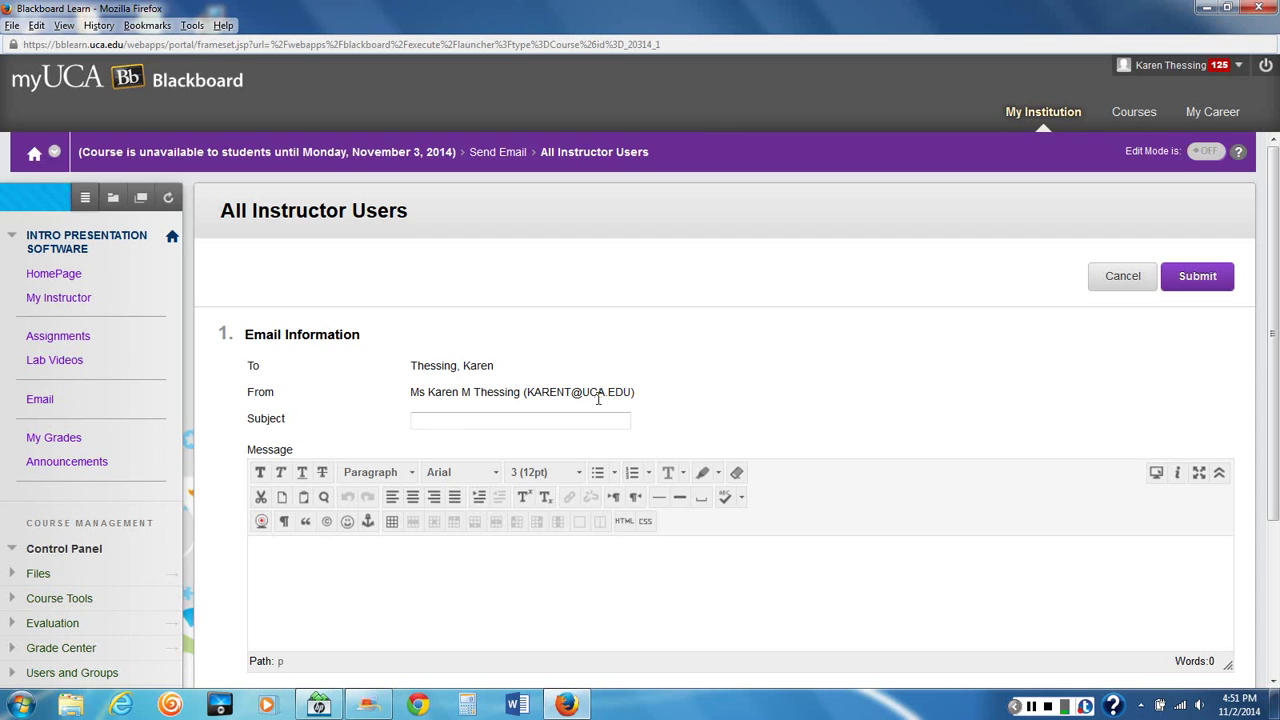
{"action": "scroll", "coordinate": [426, 357], "scroll_direction": "down", "scroll_amount": 3}
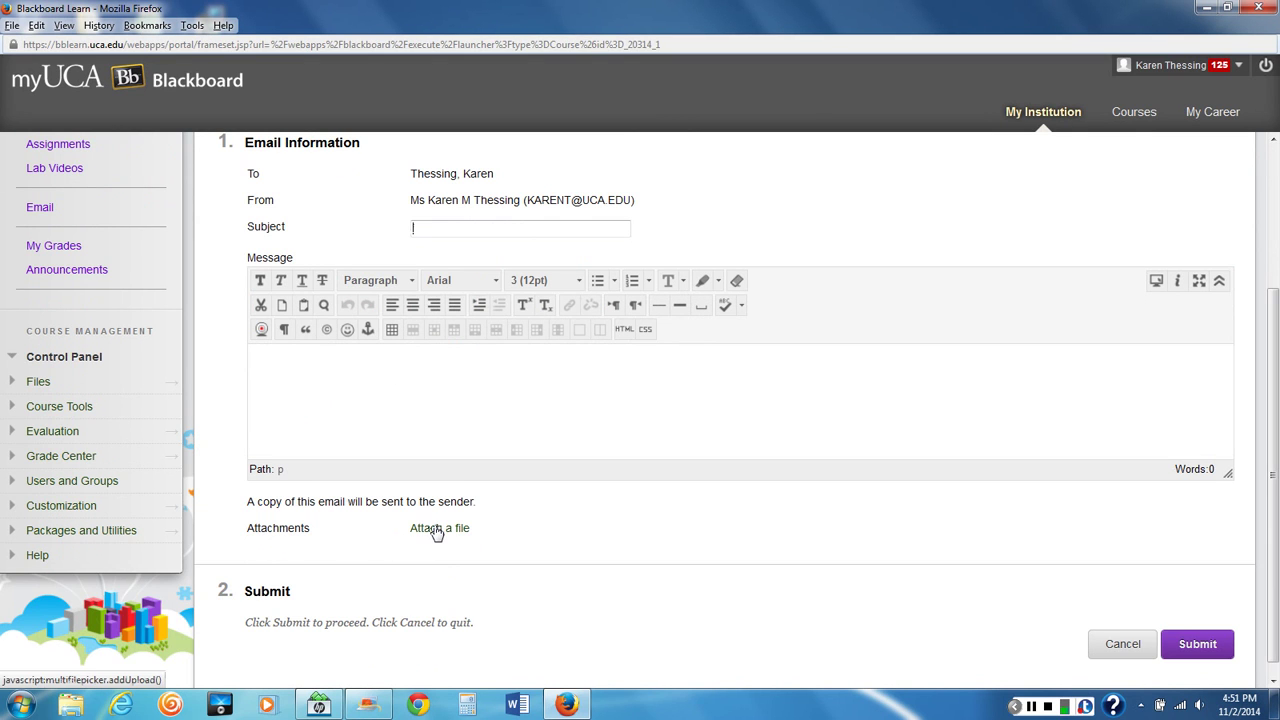
{"action": "scroll", "coordinate": [437, 533], "scroll_direction": "up", "scroll_amount": 4}
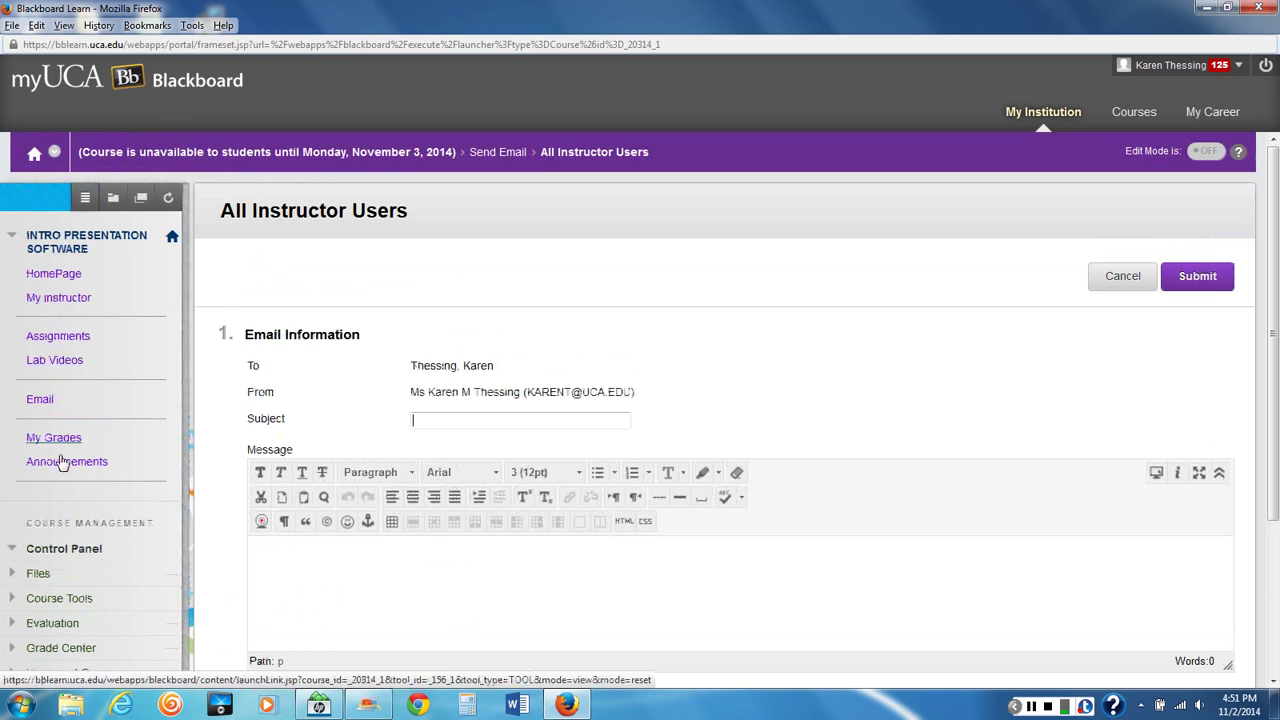
Open and reload the My Grades page, which shows no personal grades for this role
{"action": "left_click", "coordinate": [54, 438]}
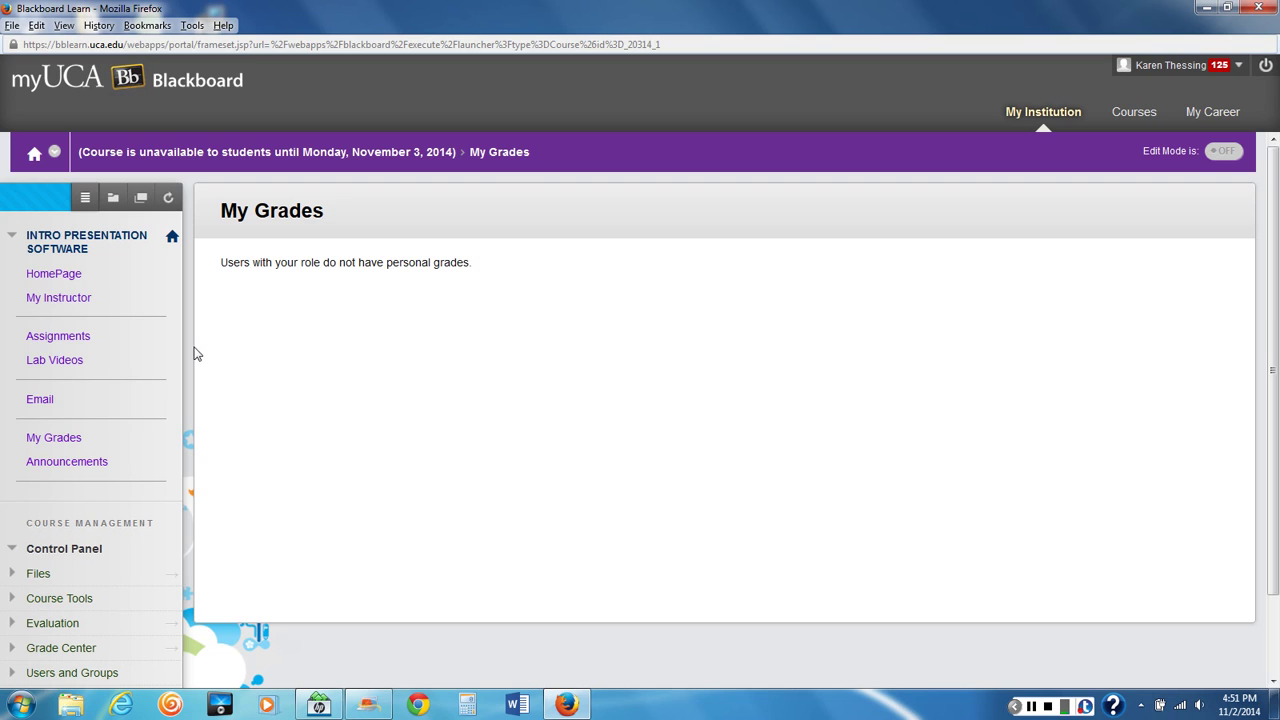
{"action": "left_click", "coordinate": [54, 440]}
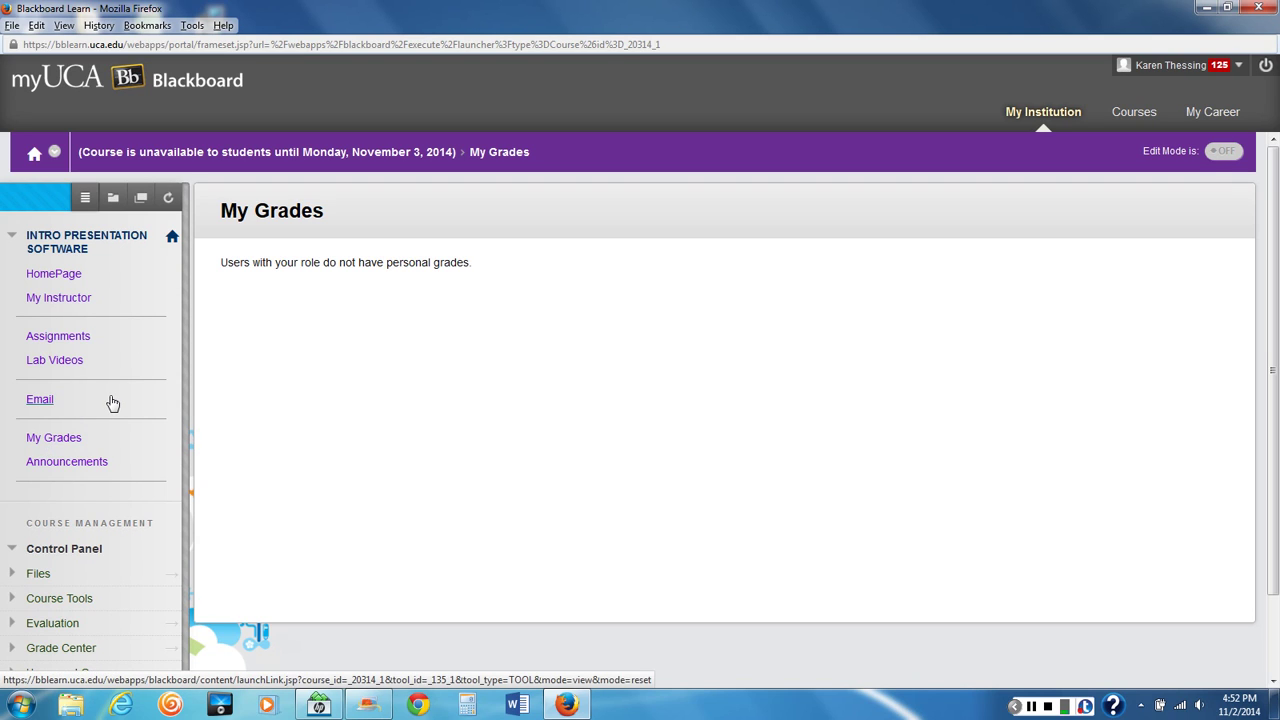
Return to Assignments and download the PowerPoint Lab 1 Instructions.docx attachment
{"action": "left_click", "coordinate": [60, 342]}
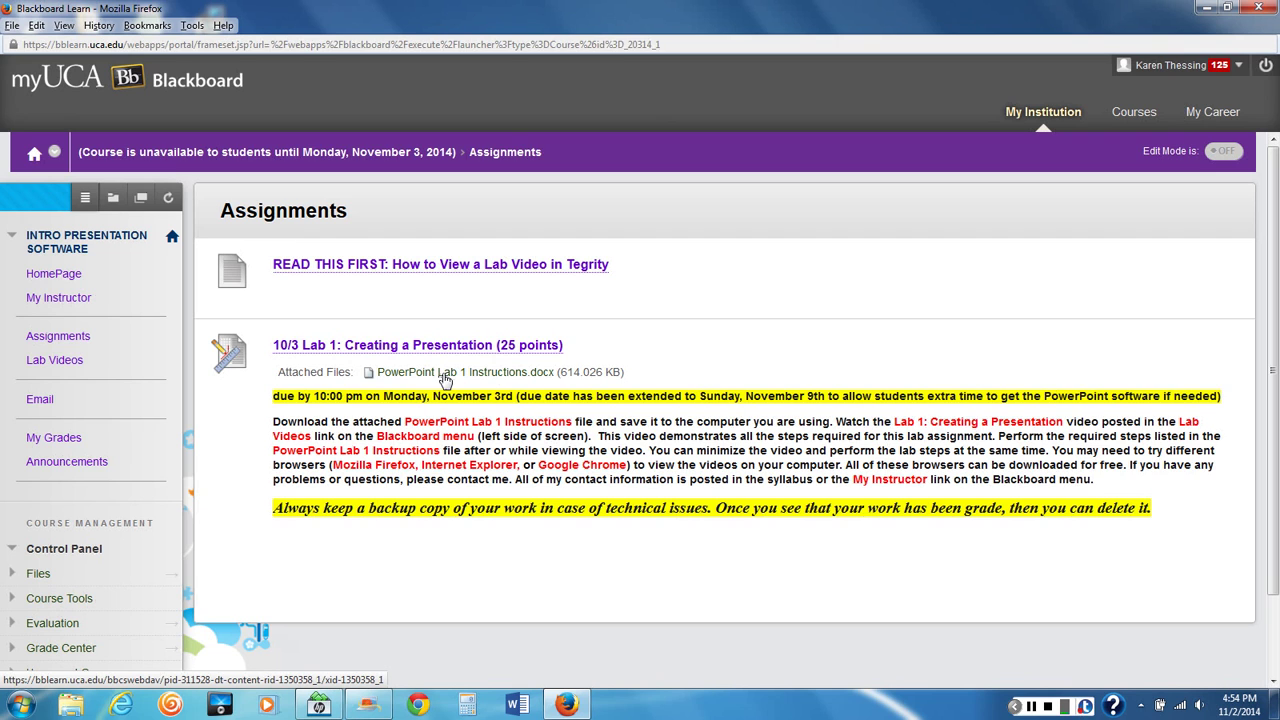
{"action": "left_click", "coordinate": [445, 379]}
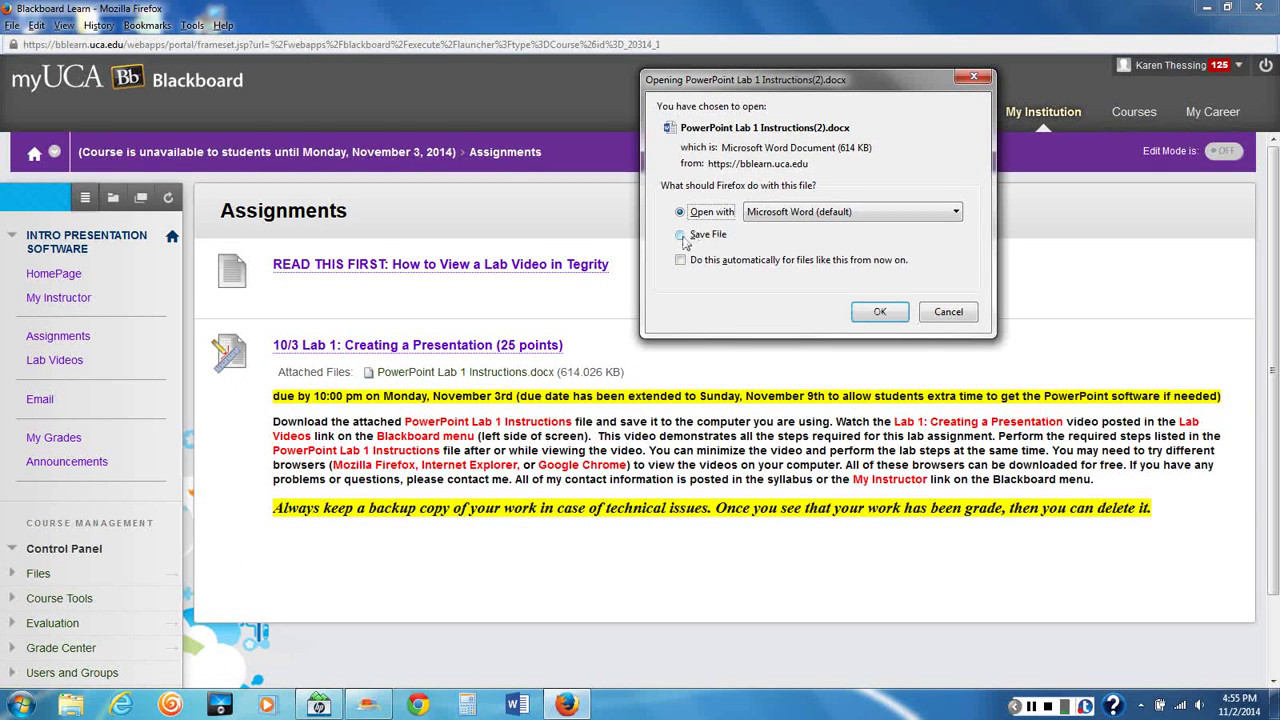
Save the Lab 1 instructions attachment from Firefox's download prompt to the Desktop
{"action": "left_click", "coordinate": [682, 237]}
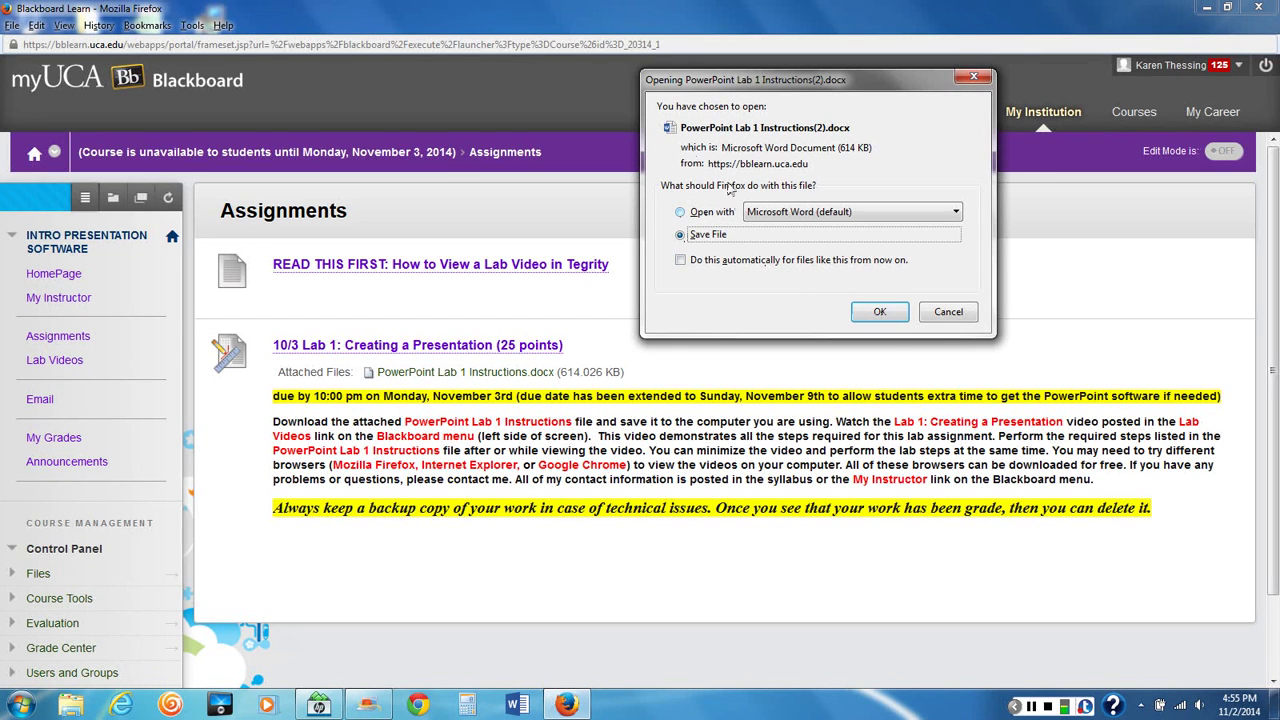
{"action": "left_click", "coordinate": [876, 312]}
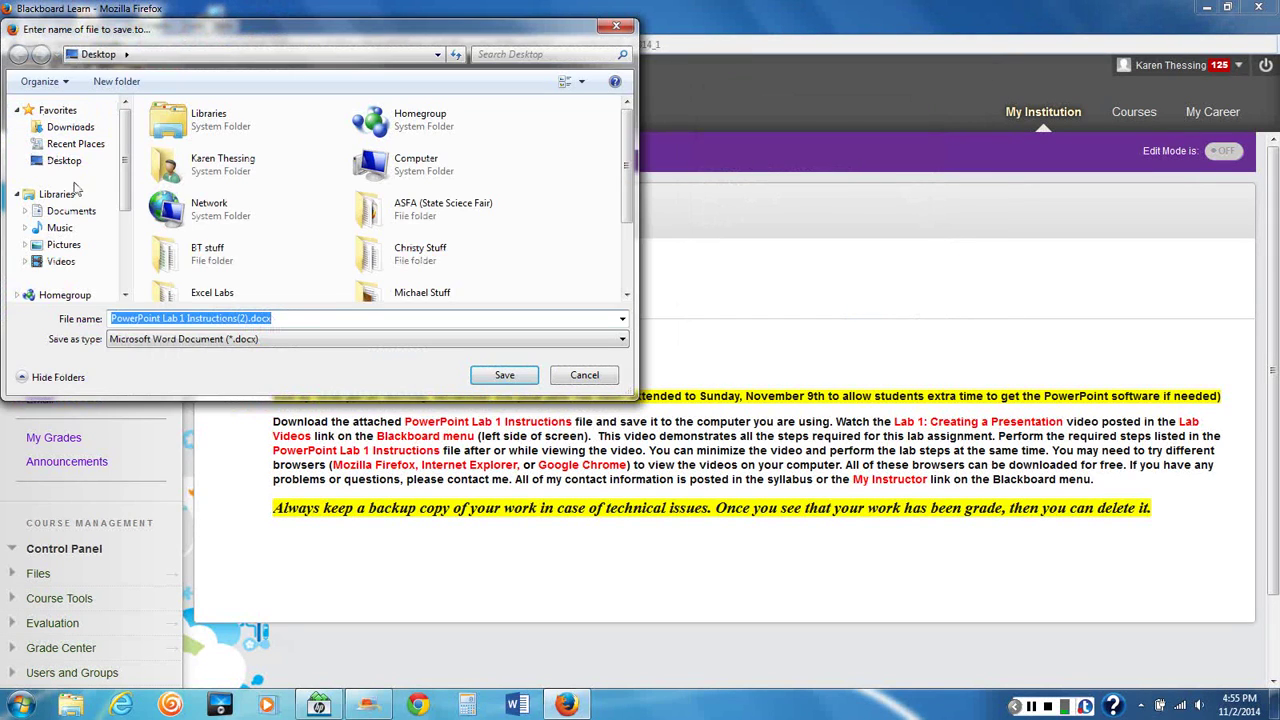
{"action": "left_click", "coordinate": [70, 161]}
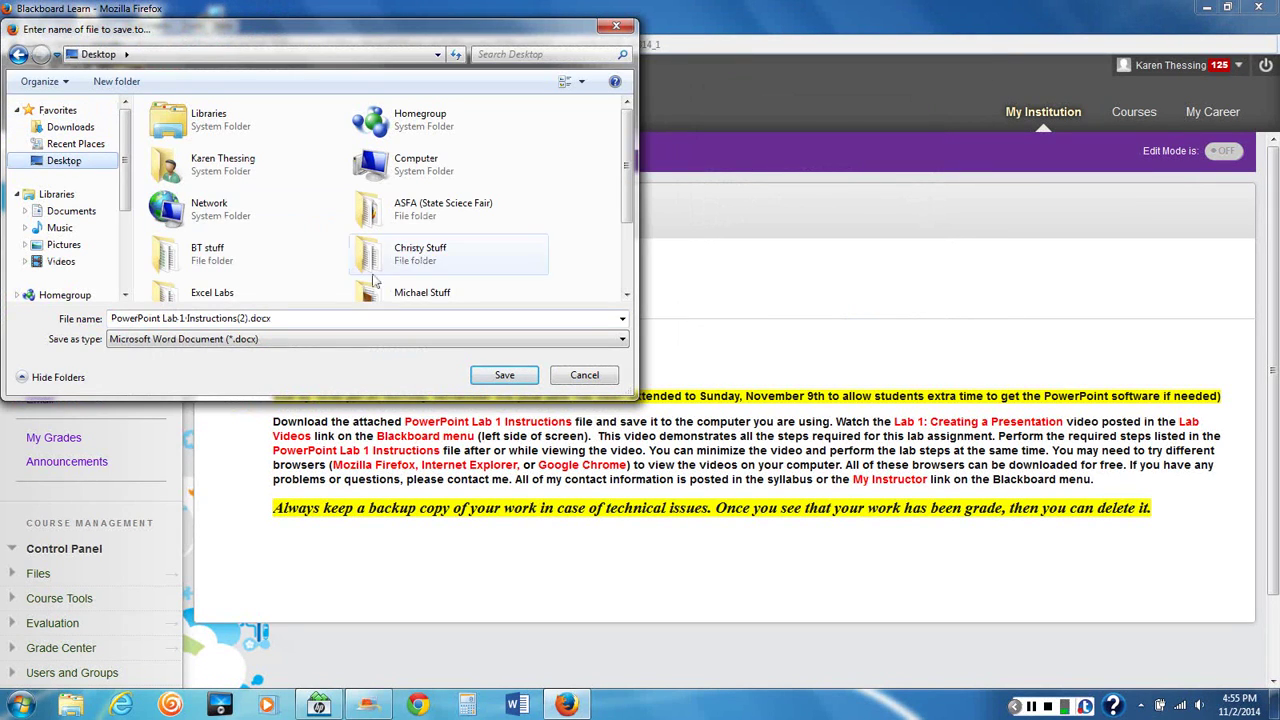
{"action": "left_click", "coordinate": [484, 378]}
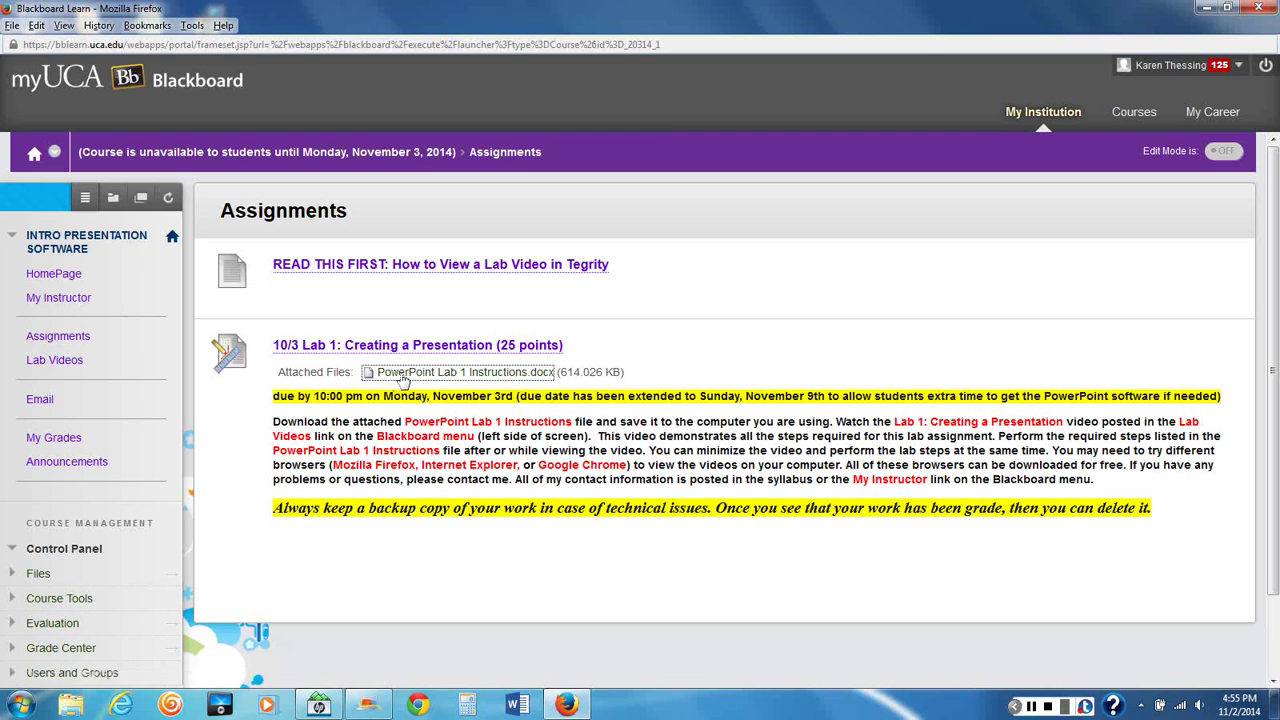
Save the attachment link to the Desktop as PowerPoint Lab 1 Instructions(2).docx, replacing the existing copy
{"action": "right_click", "coordinate": [403, 377]}
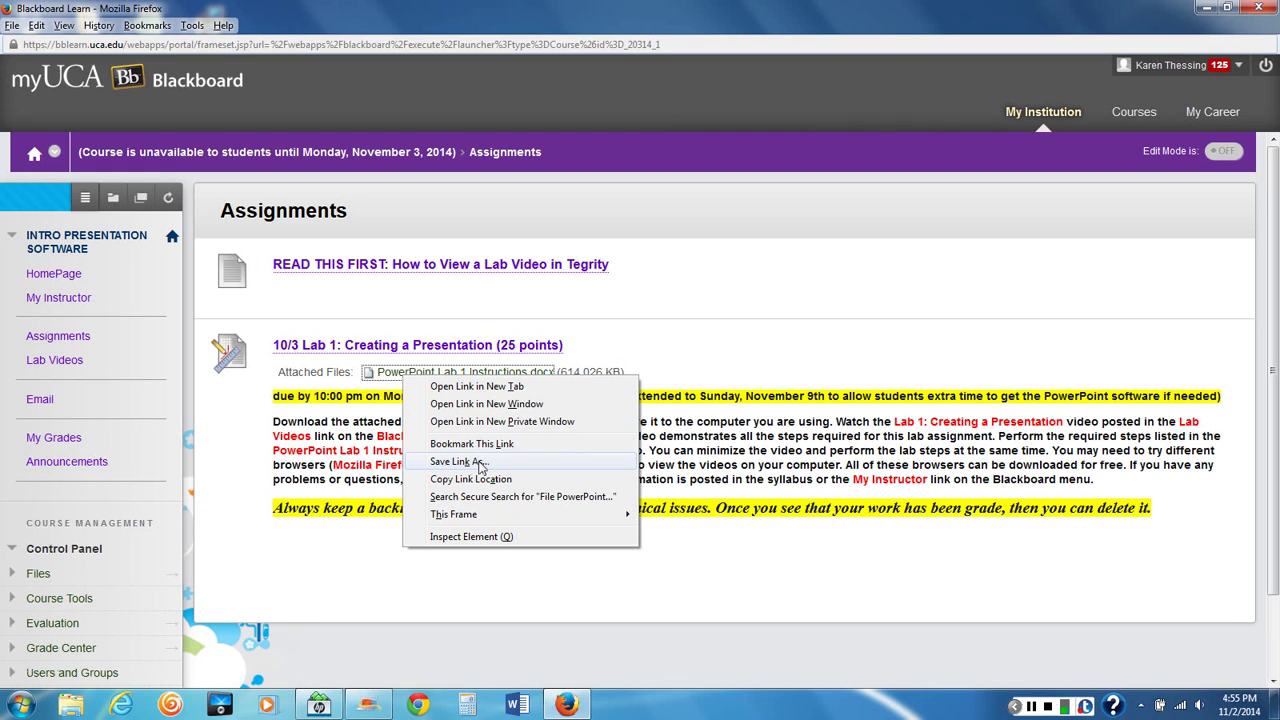
{"action": "left_click", "coordinate": [458, 462]}
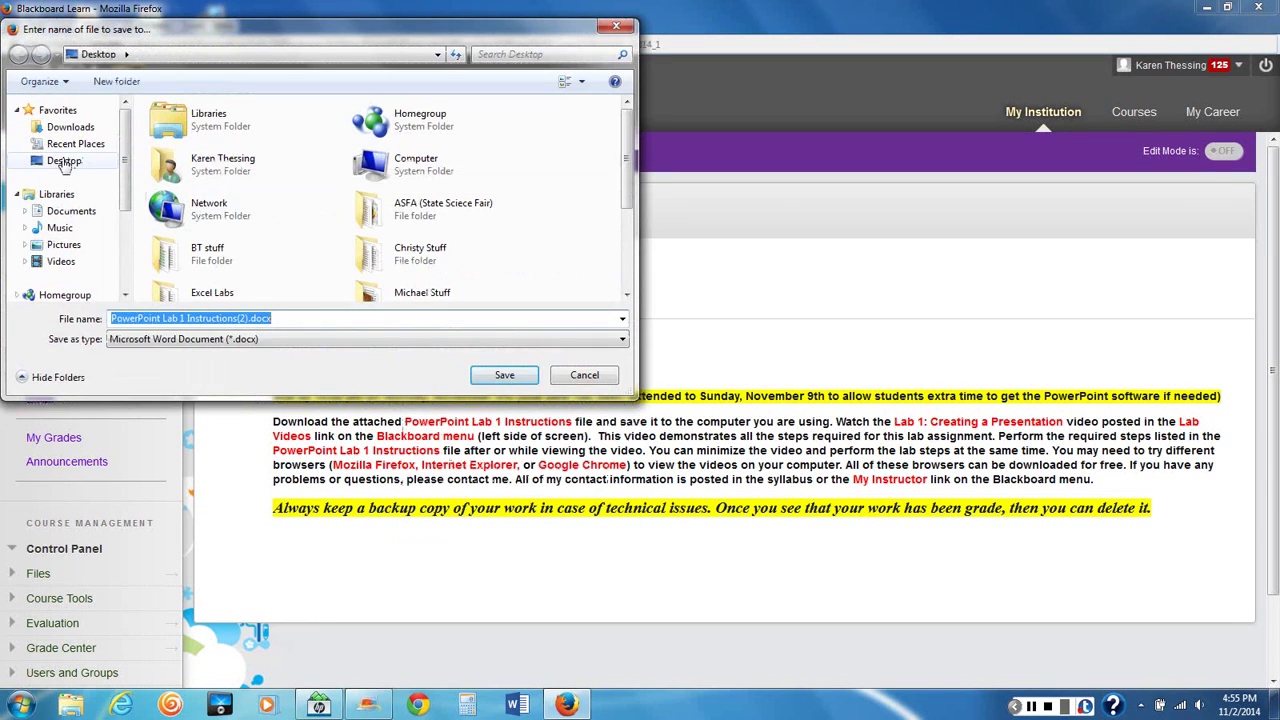
{"action": "left_click", "coordinate": [63, 162]}
{"action": "left_click", "coordinate": [504, 375]}
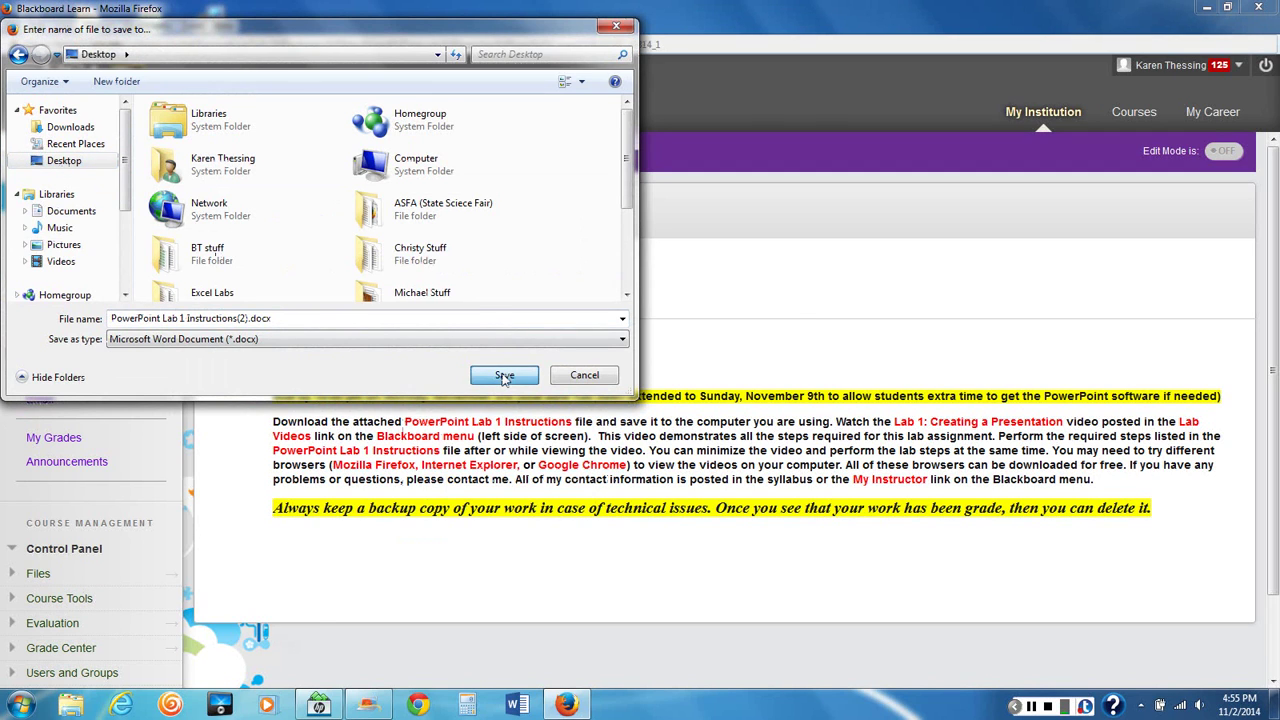
{"action": "left_click", "coordinate": [690, 357]}
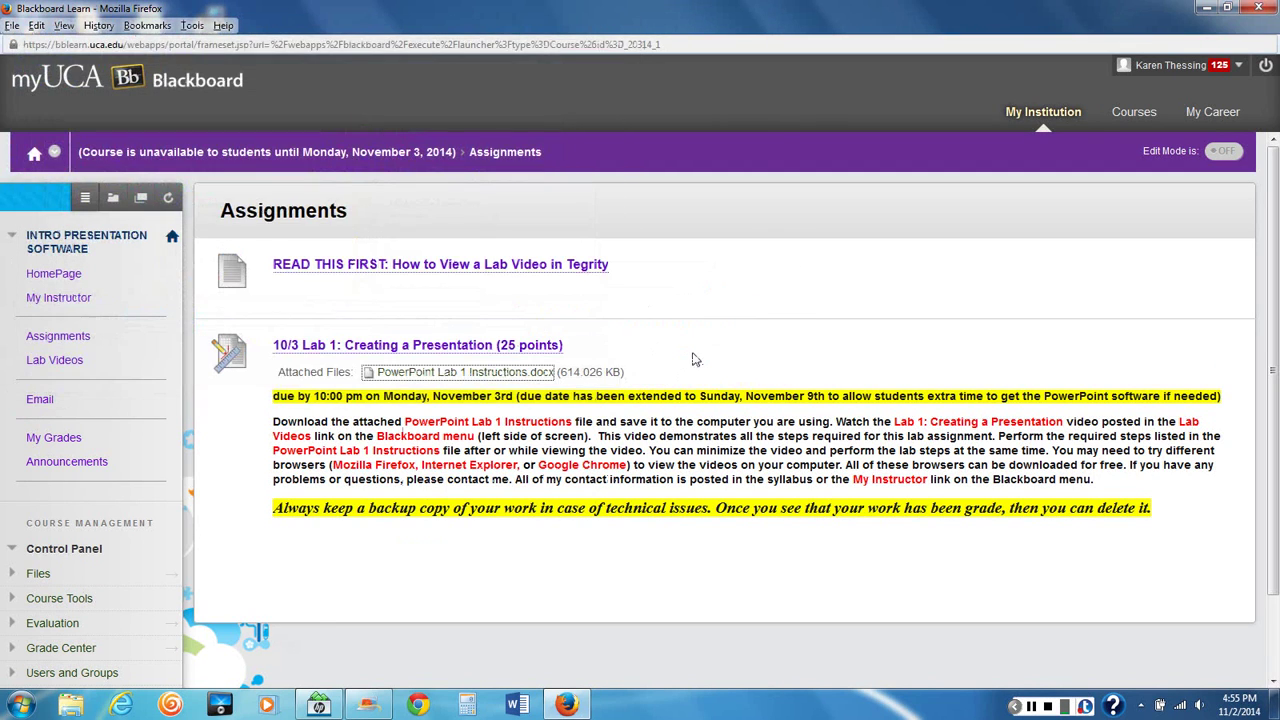
Move the PowerPoint Lab 1 Instructions(2).docx desktop icon upward and open it in Word
{"action": "left_click", "coordinate": [1206, 10]}
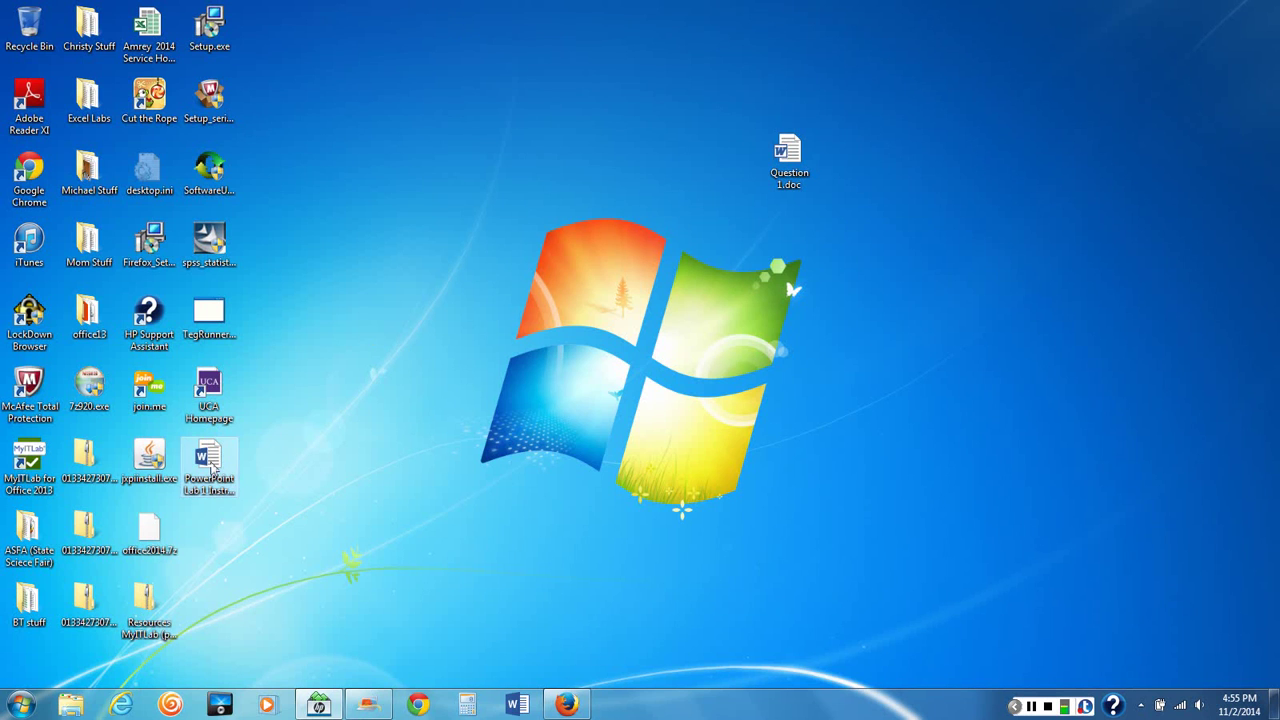
{"action": "left_click_drag", "start_coordinate": [211, 464], "coordinate": [404, 120]}
{"action": "left_click", "coordinate": [420, 245]}
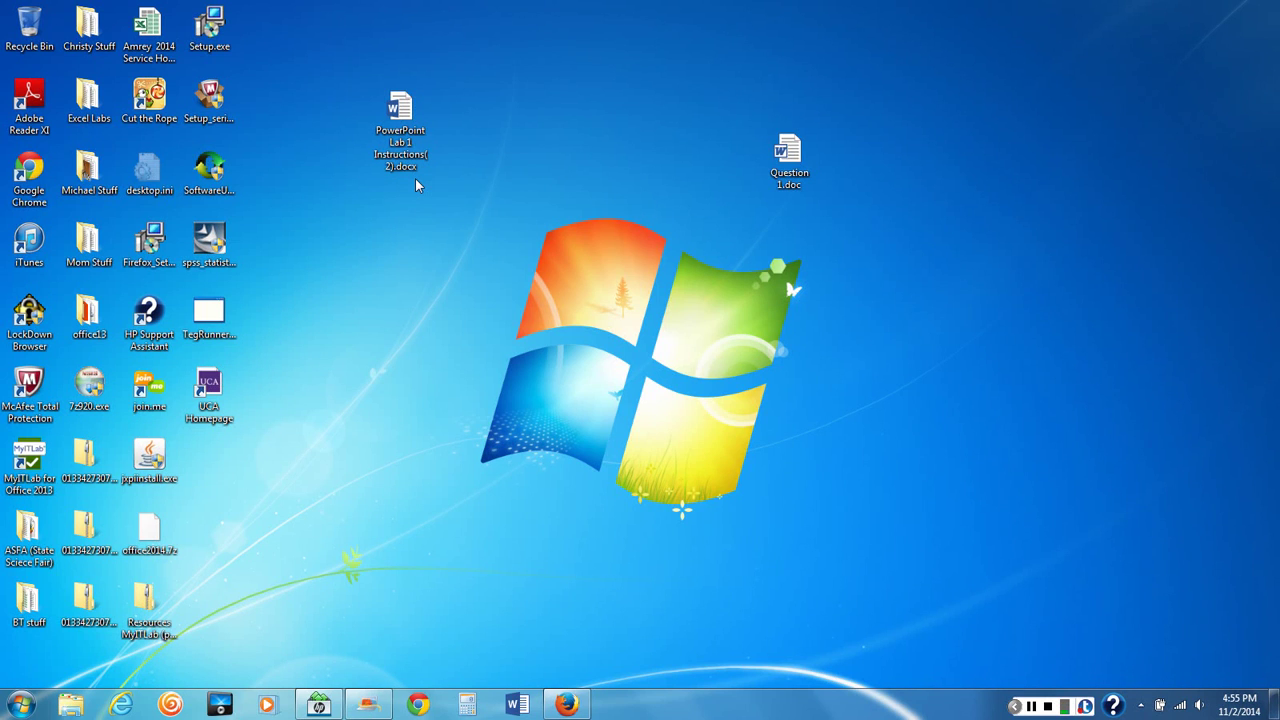
{"action": "double_click", "coordinate": [400, 110]}
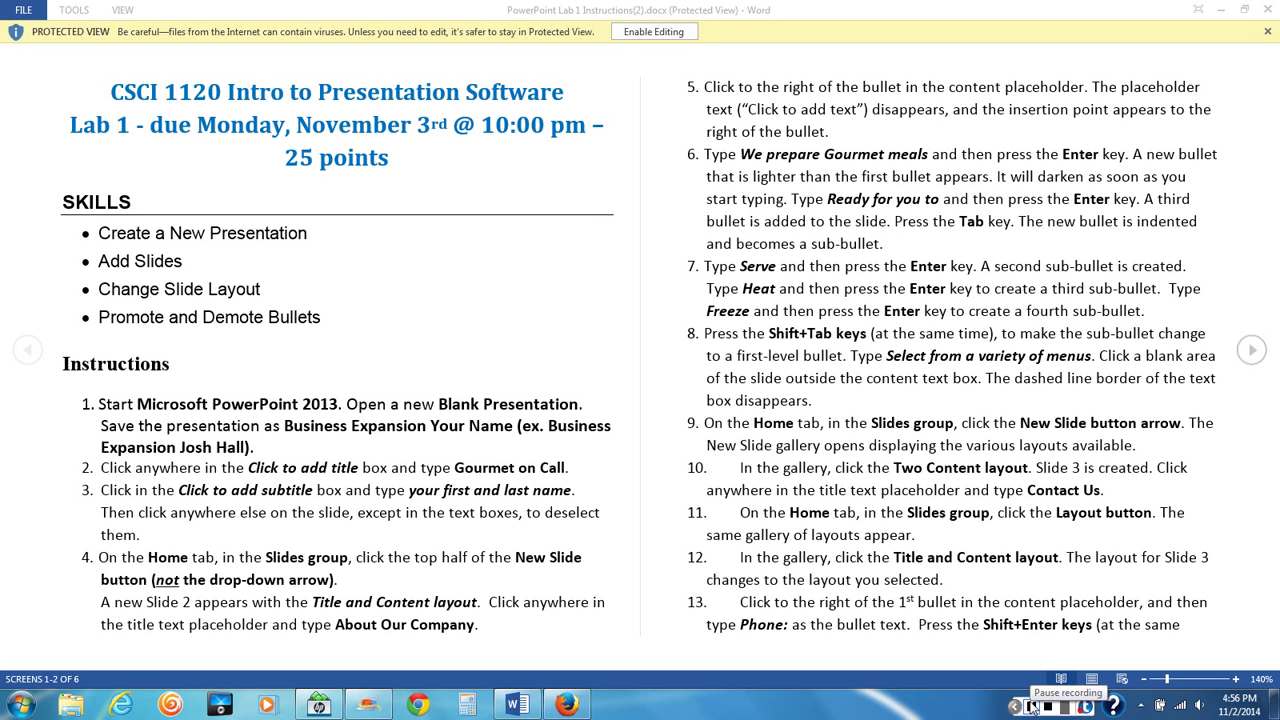
Enable editing on the Lab 1 instructions, zoom to 140%, and scroll to the Instructions list
{"action": "left_click", "coordinate": [653, 32]}
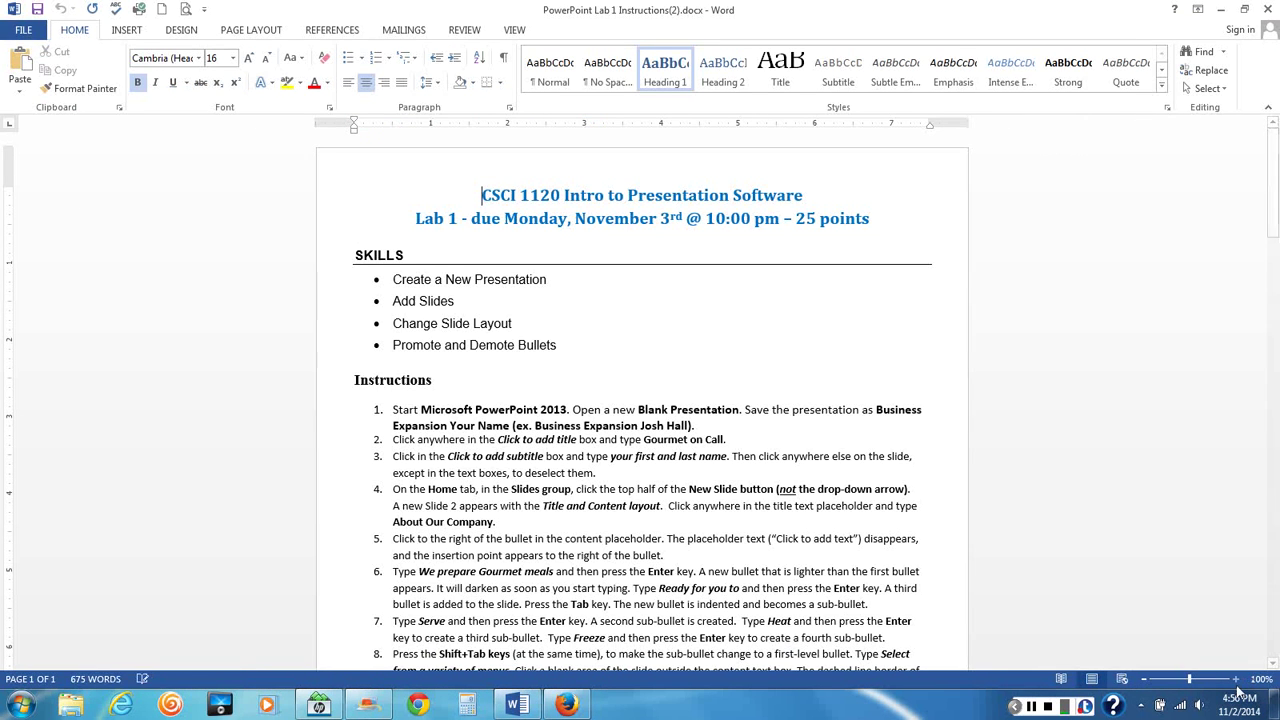
{"action": "left_click", "coordinate": [1236, 679]}
{"action": "left_click", "coordinate": [1236, 679]}
{"action": "left_click", "coordinate": [1236, 679]}
{"action": "left_click", "coordinate": [1236, 679]}
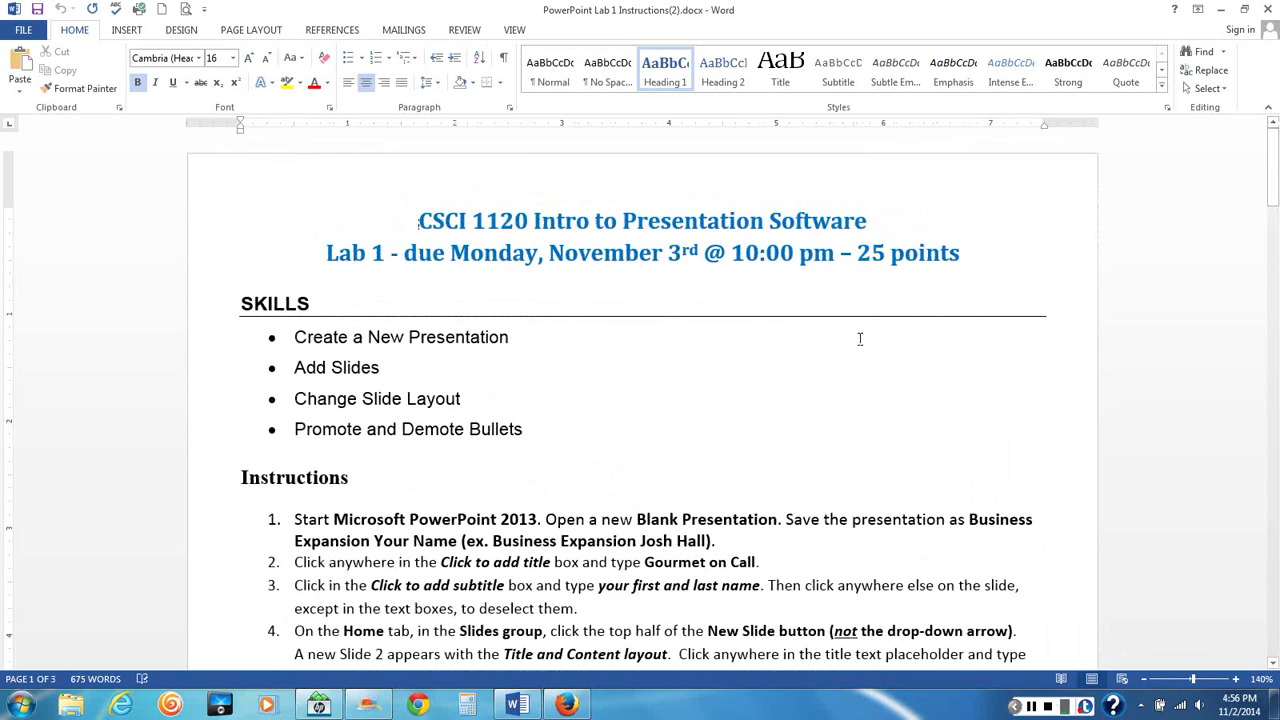
{"action": "scroll", "coordinate": [859, 339], "scroll_direction": "down", "scroll_amount": 4}
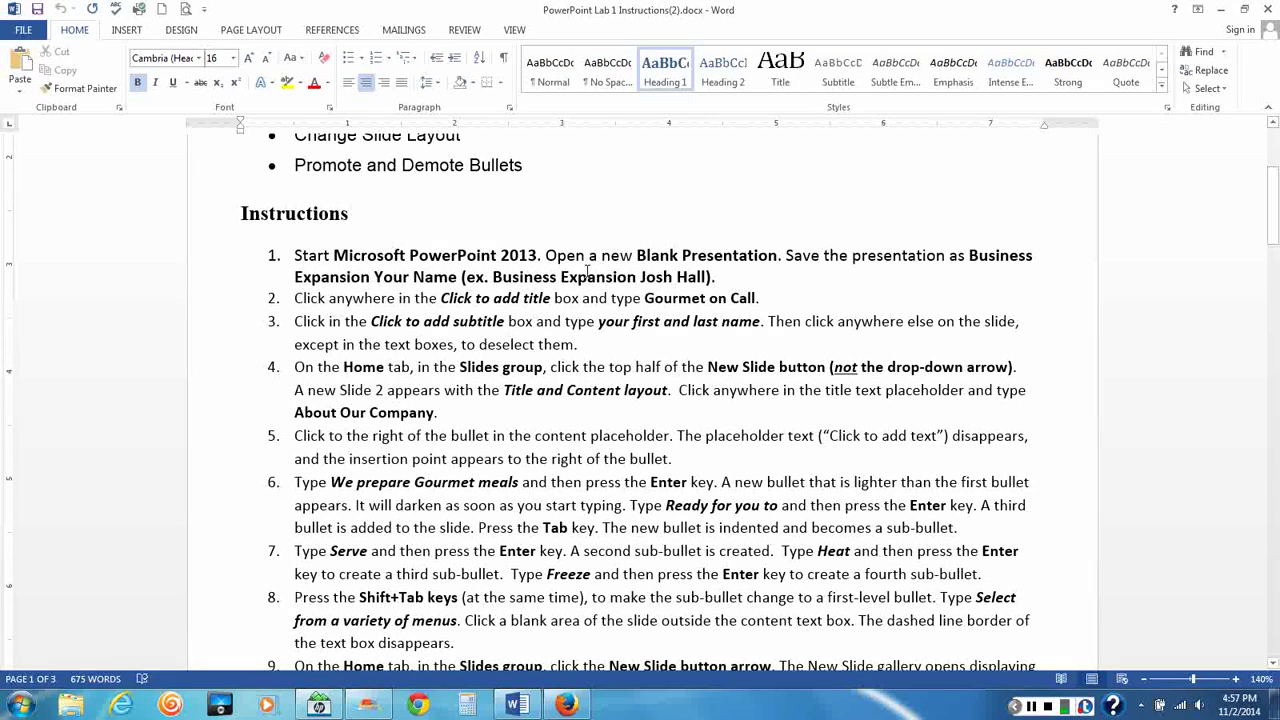
{"action": "left_click", "coordinate": [546, 256]}
Launch PowerPoint 2013 from the Start menu's Microsoft Office 2013 folder
{"action": "left_click", "coordinate": [22, 706]}
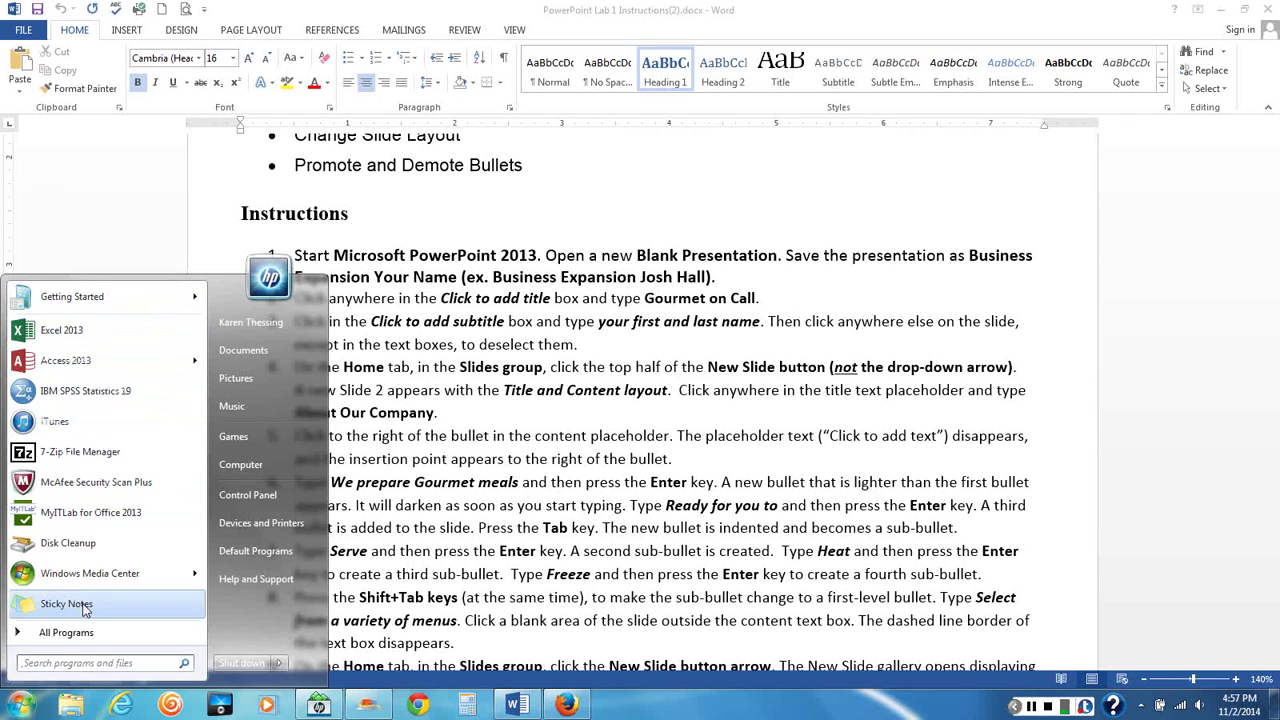
{"action": "left_click", "coordinate": [68, 634]}
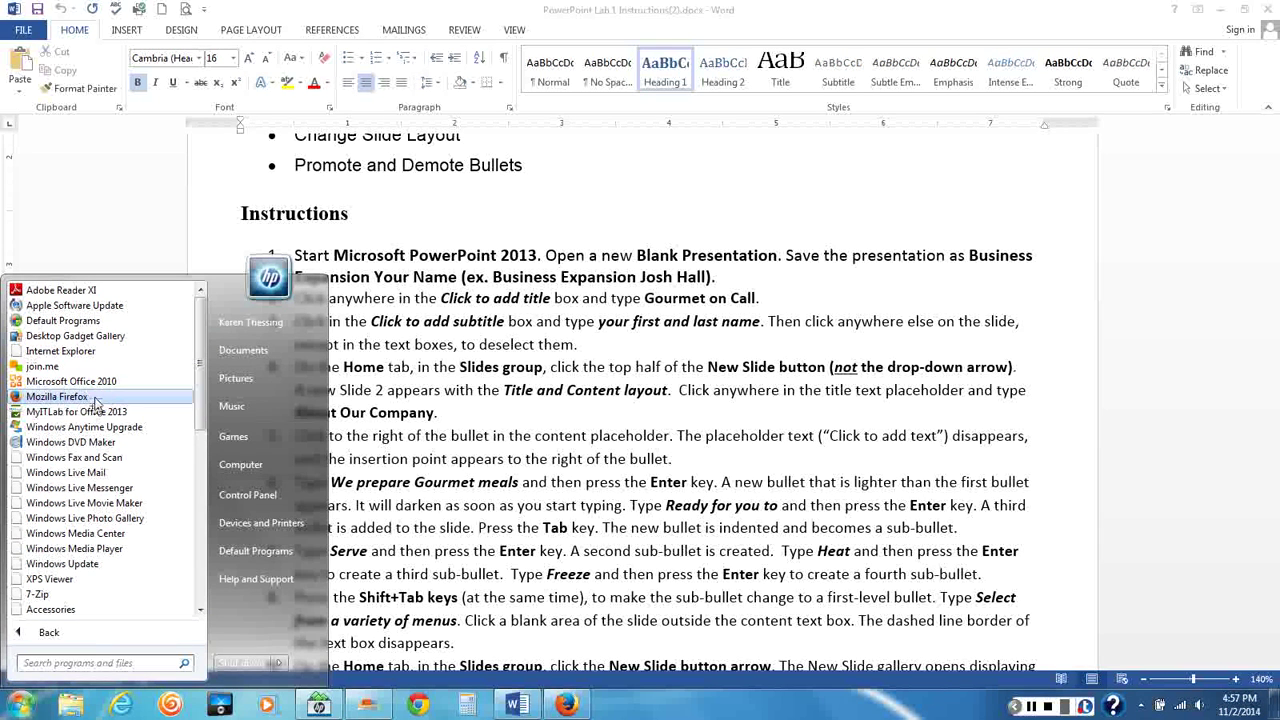
{"action": "scroll", "coordinate": [199, 390], "scroll_direction": "down", "scroll_amount": 2}
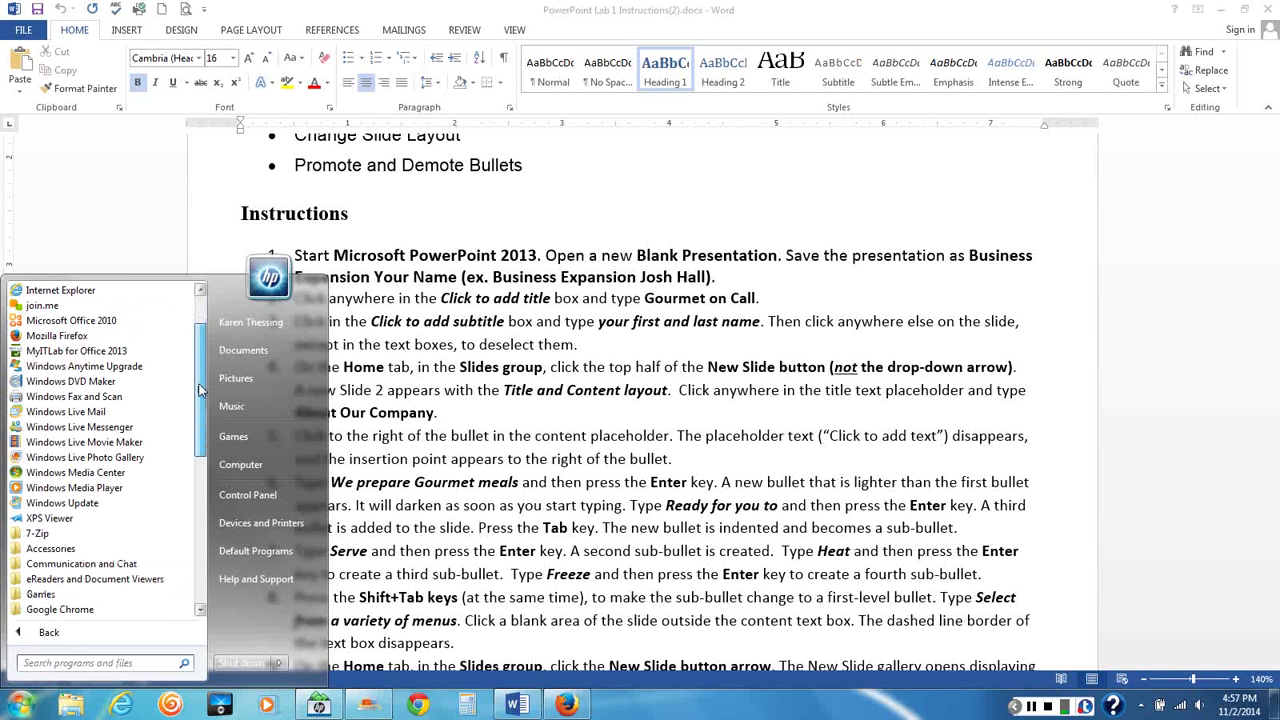
{"action": "left_click_drag", "start_coordinate": [199, 390], "coordinate": [195, 524]}
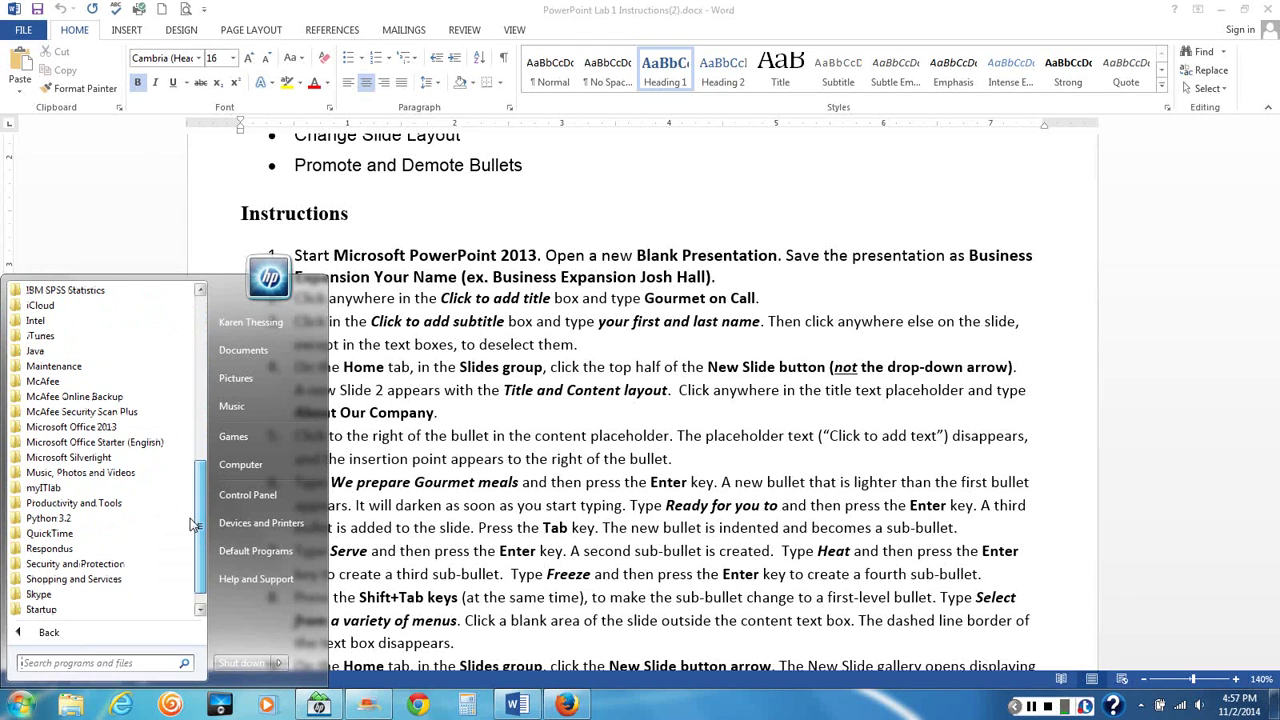
{"action": "left_click", "coordinate": [45, 427]}
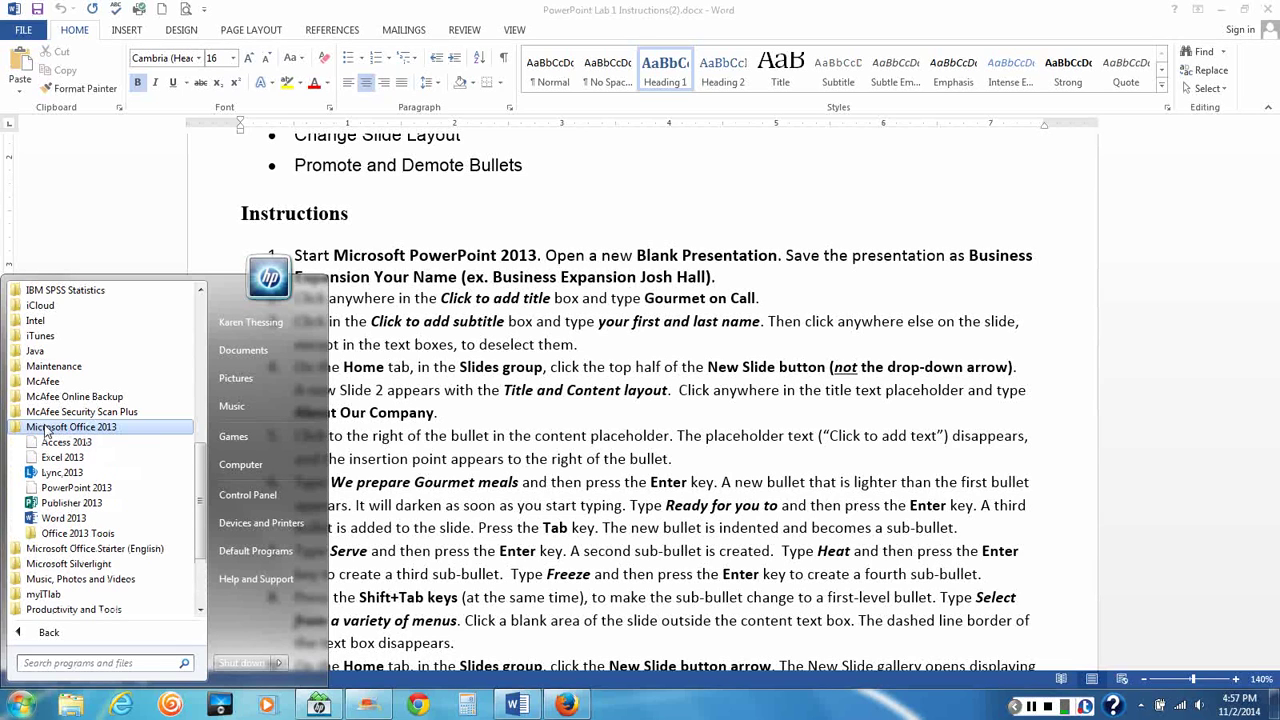
{"action": "left_click", "coordinate": [65, 489]}
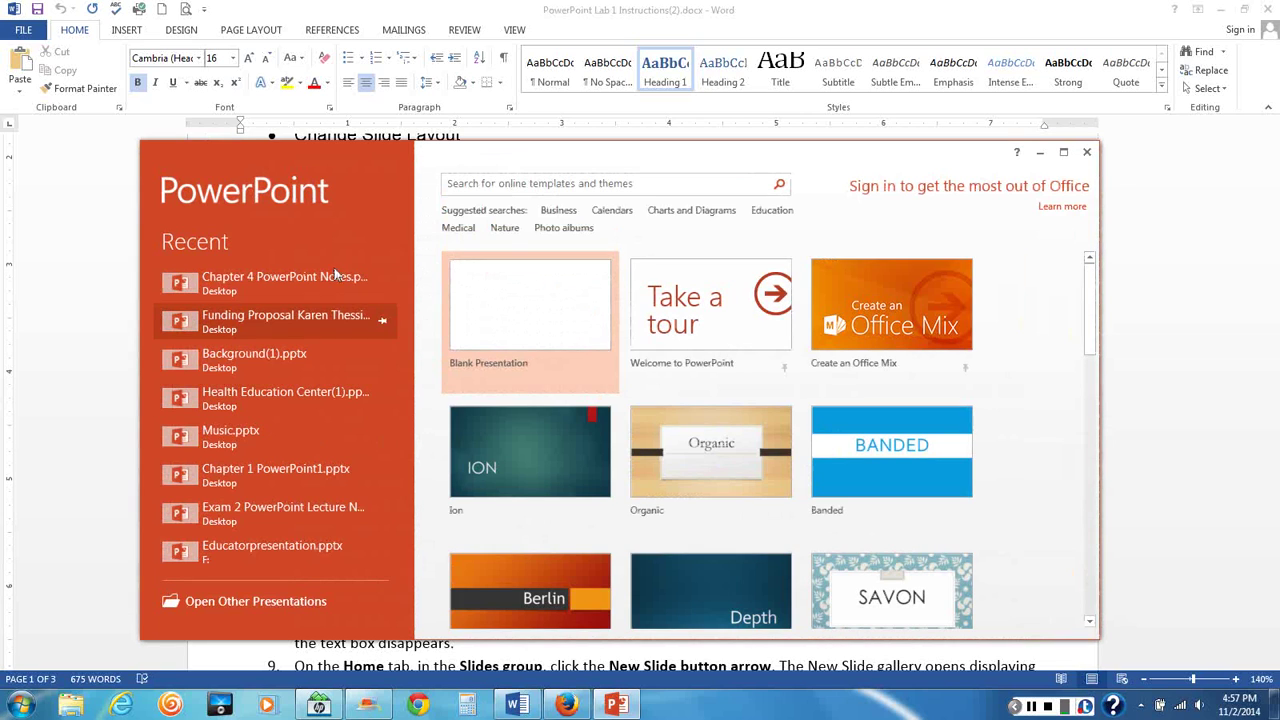
Create a blank presentation and reposition the PowerPoint window over the Word instructions
{"action": "left_click", "coordinate": [518, 341]}
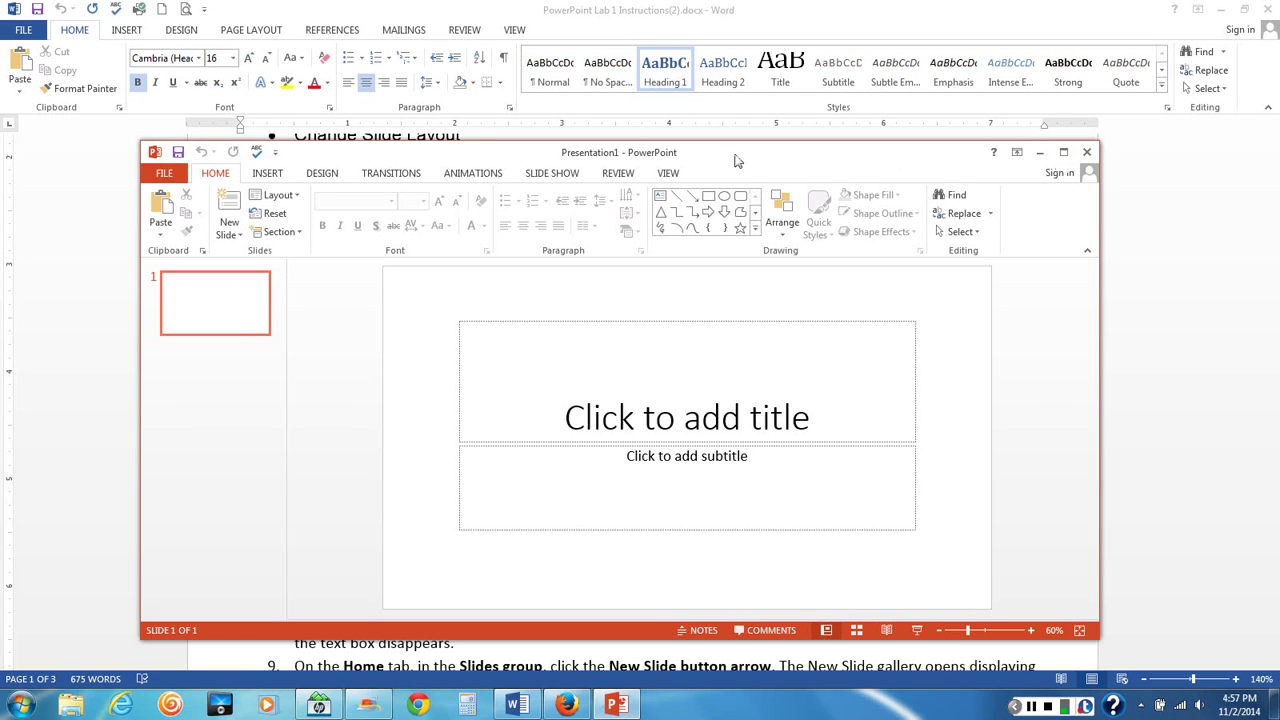
{"action": "left_click_drag", "start_coordinate": [737, 160], "coordinate": [657, 183]}
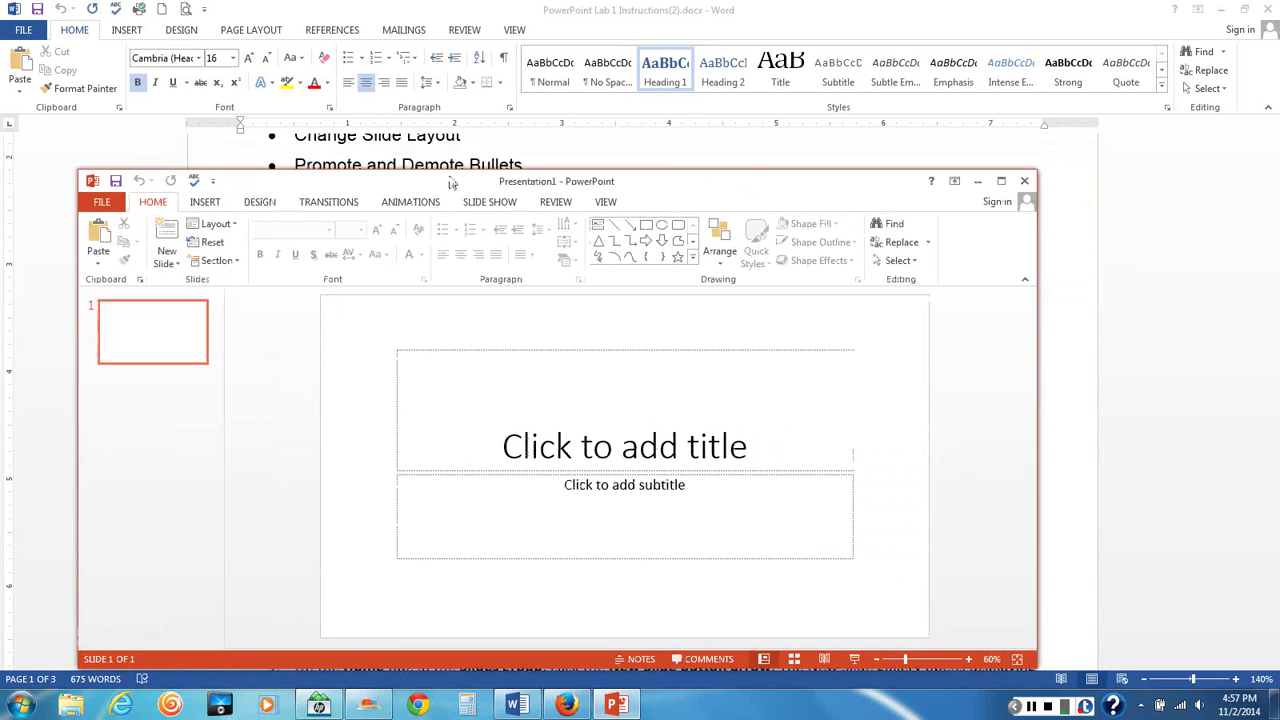
{"action": "left_click_drag", "start_coordinate": [672, 186], "coordinate": [749, 145]}
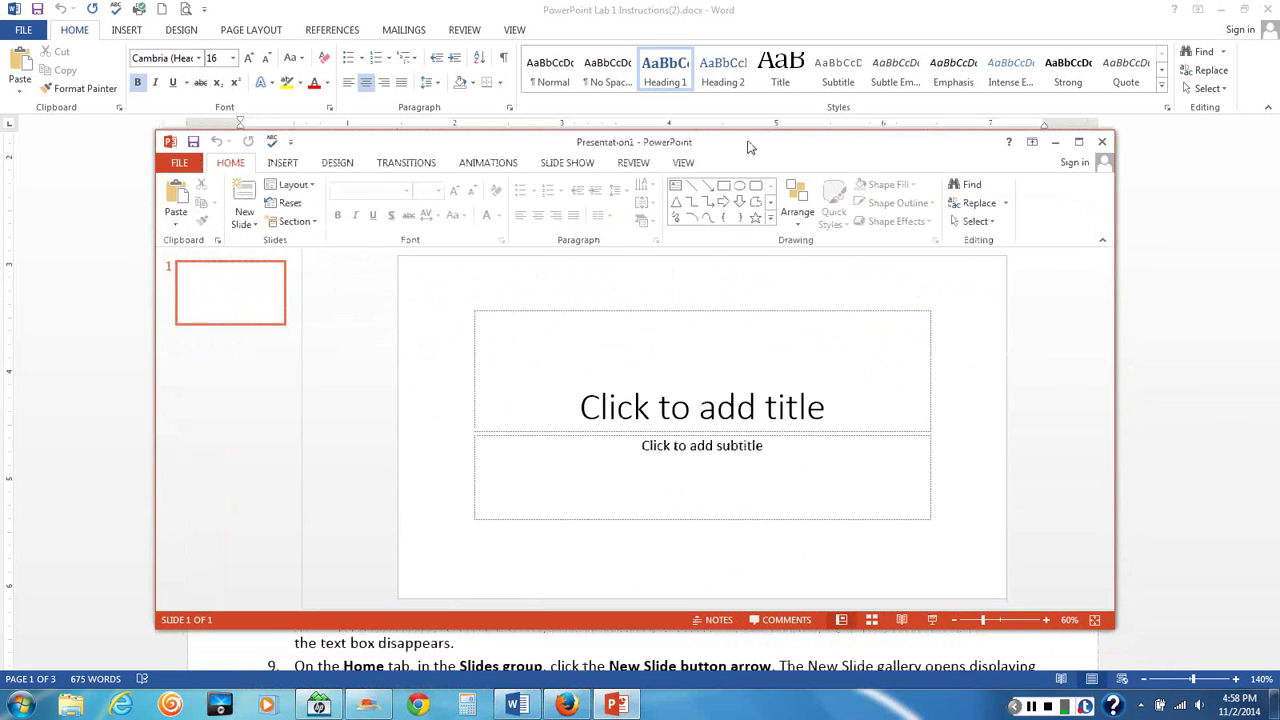
{"action": "left_click", "coordinate": [181, 166]}
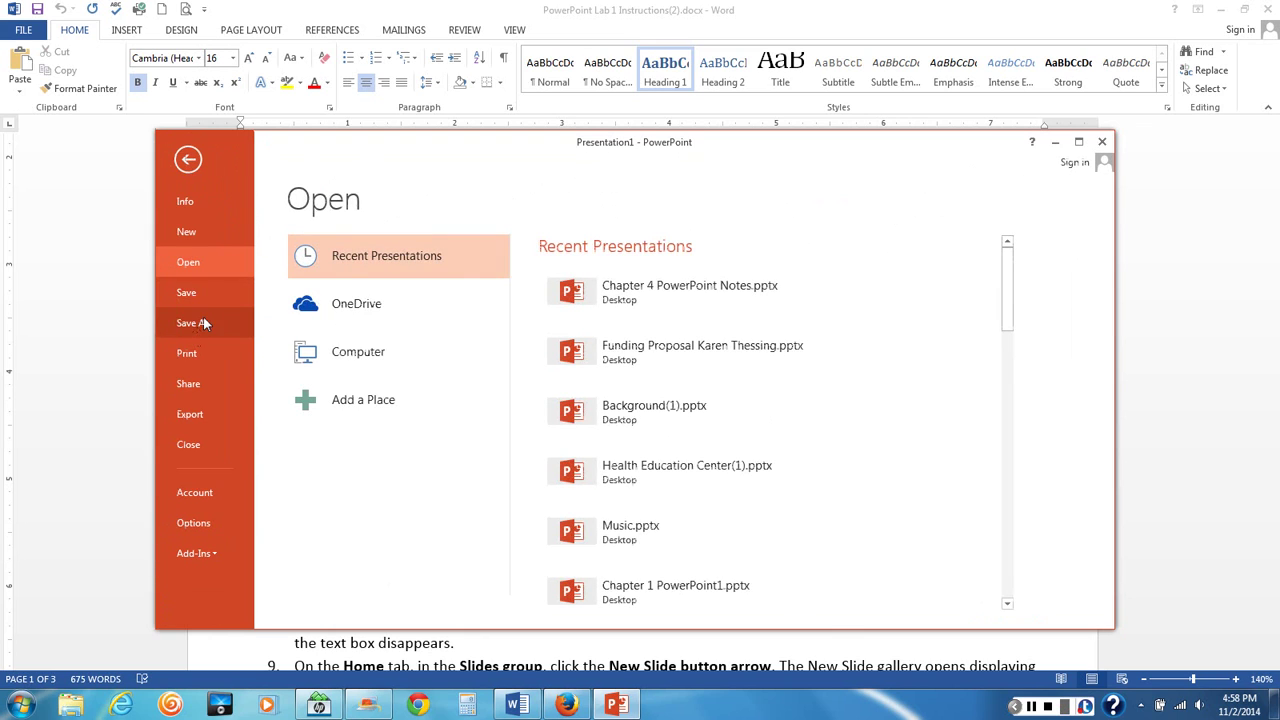
Start Save As for Presentation1 on this computer, browsing to the Desktop
{"action": "left_click", "coordinate": [199, 323]}
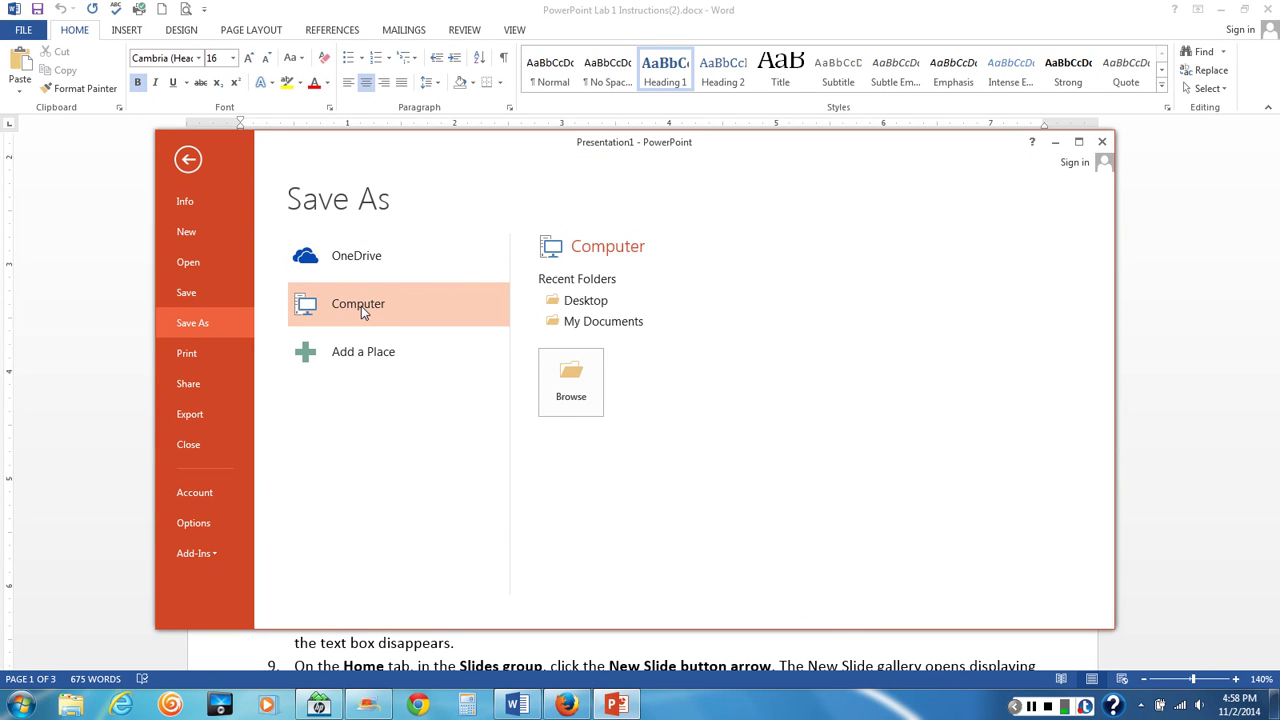
{"action": "left_click", "coordinate": [361, 306]}
{"action": "left_click", "coordinate": [219, 306]}
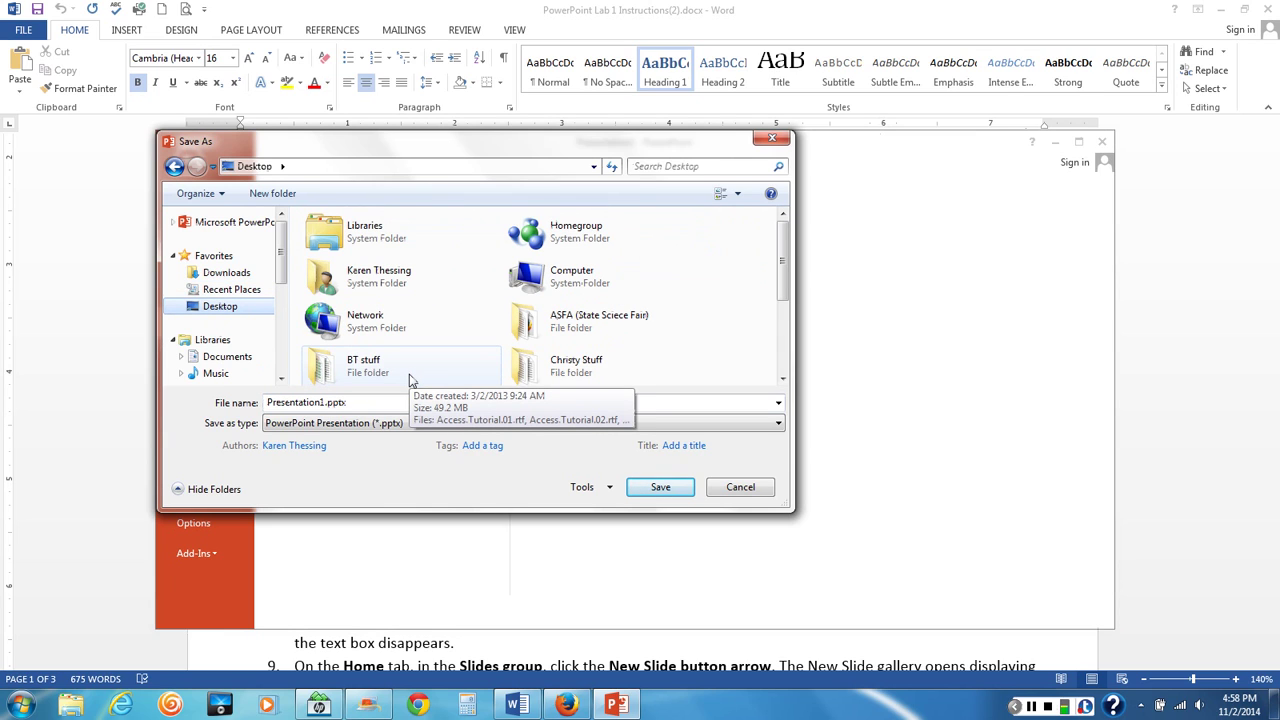
Save the presentation to the Desktop as 'Business Expansion' followed by the student's name
{"action": "left_click", "coordinate": [377, 402]}
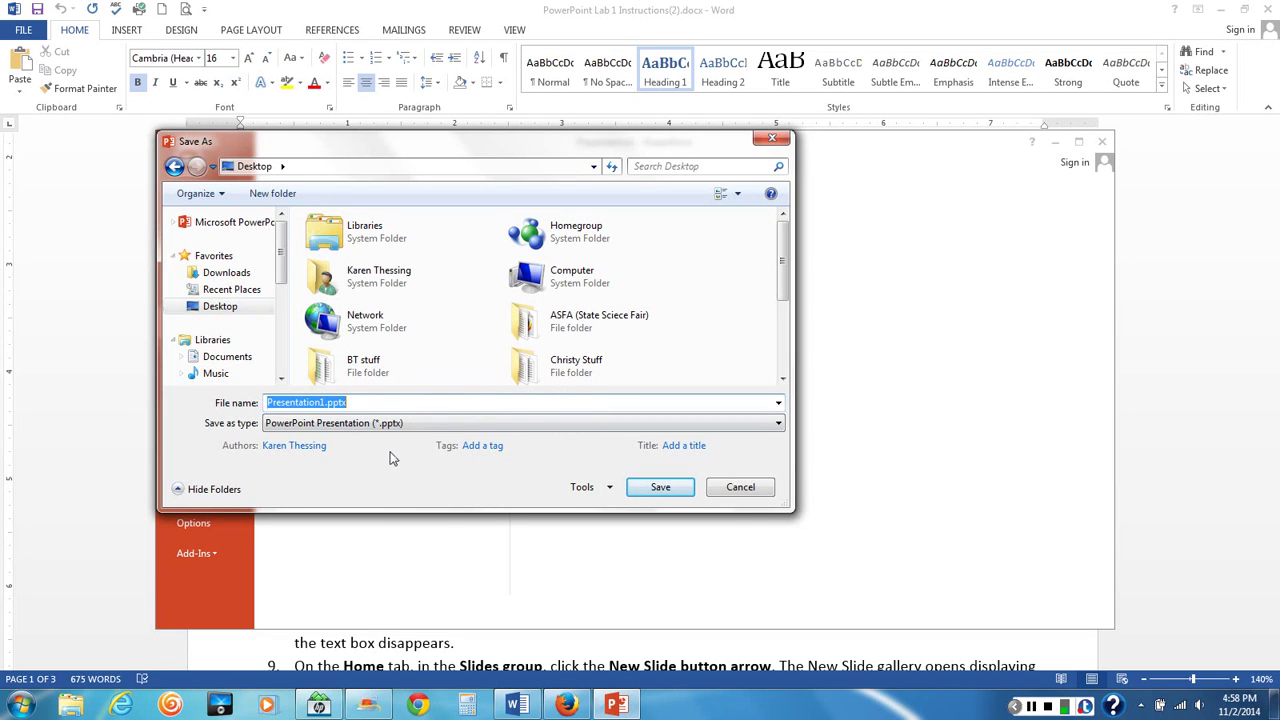
{"action": "type", "text": "Blui"}
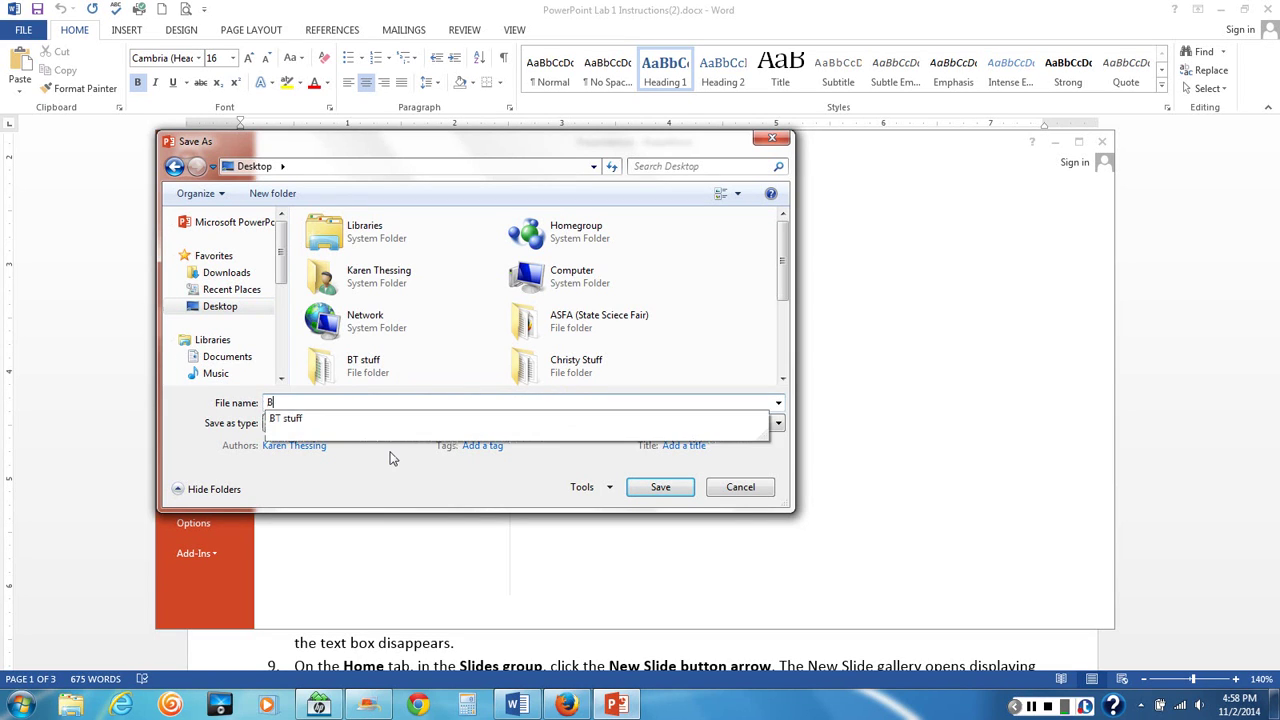
{"action": "key", "text": "BackSpace"}
{"action": "key", "text": "BackSpace"}
{"action": "type", "text": "usine"}
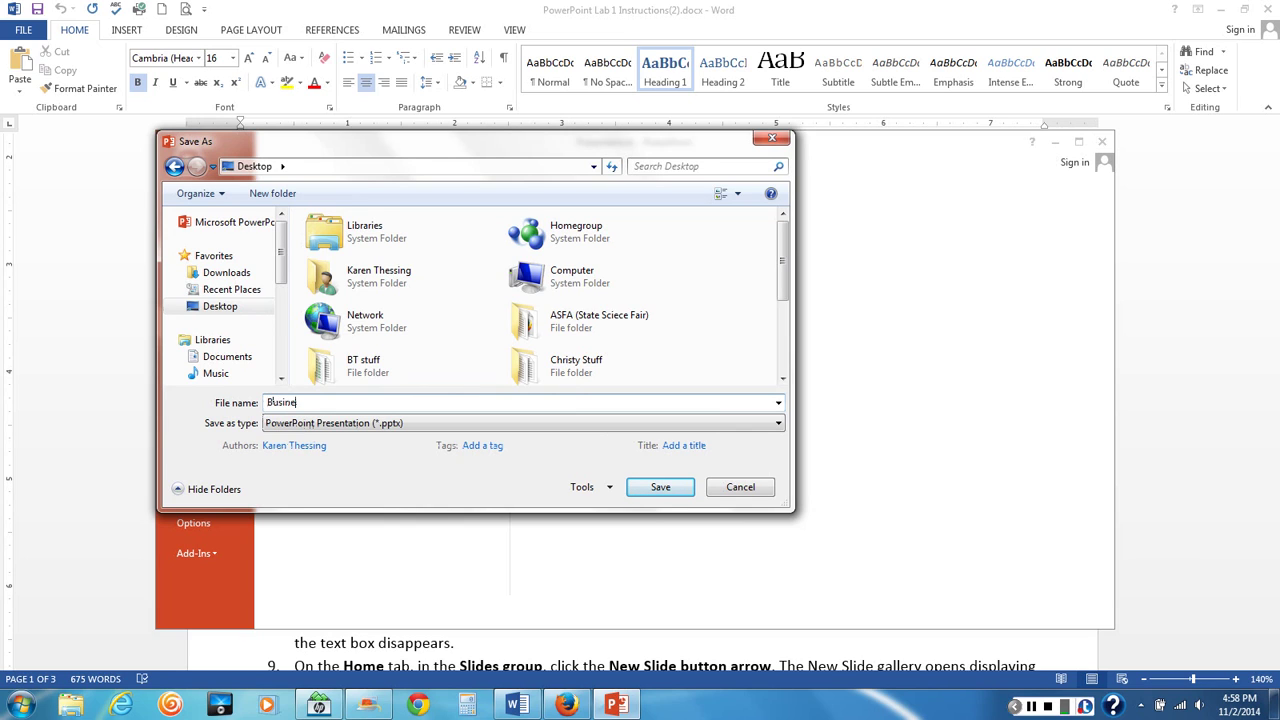
{"action": "left_click", "coordinate": [664, 490]}
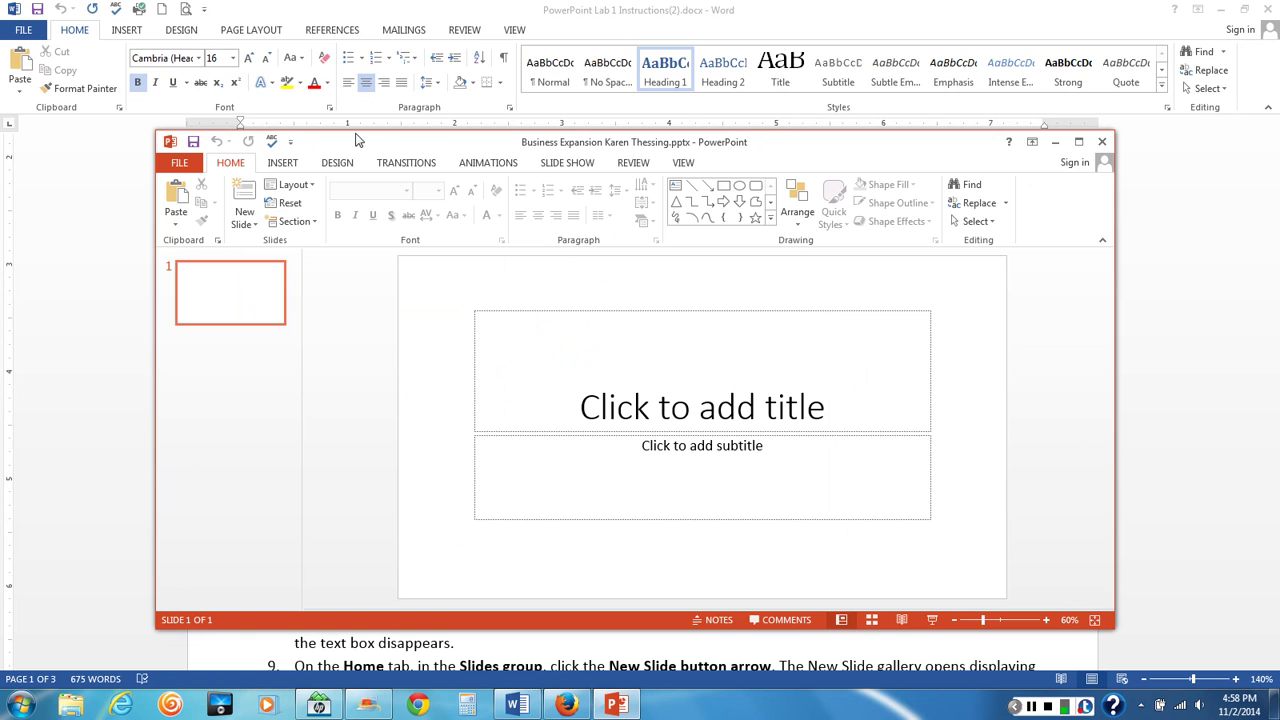
Minimize PowerPoint and Word, then restore and maximize the Business Expansion presentation window
{"action": "left_click", "coordinate": [1055, 141]}
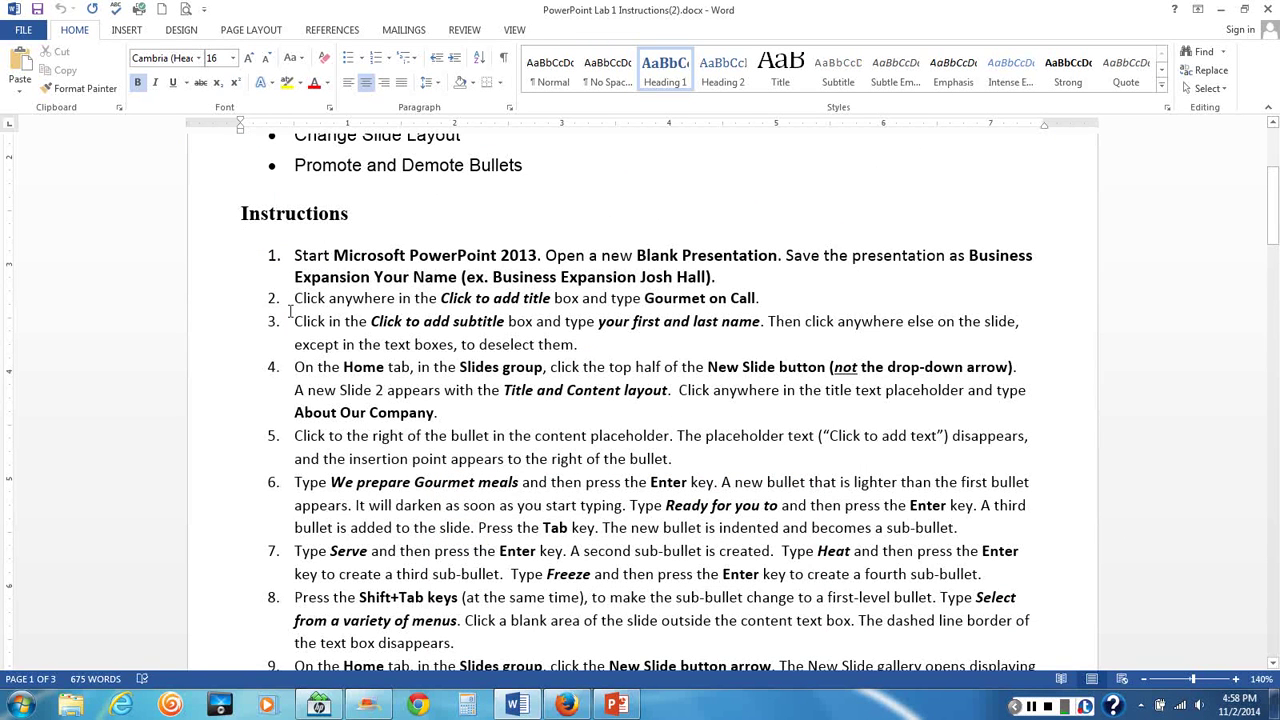
{"action": "scroll", "coordinate": [290, 311], "scroll_direction": "down", "scroll_amount": 1}
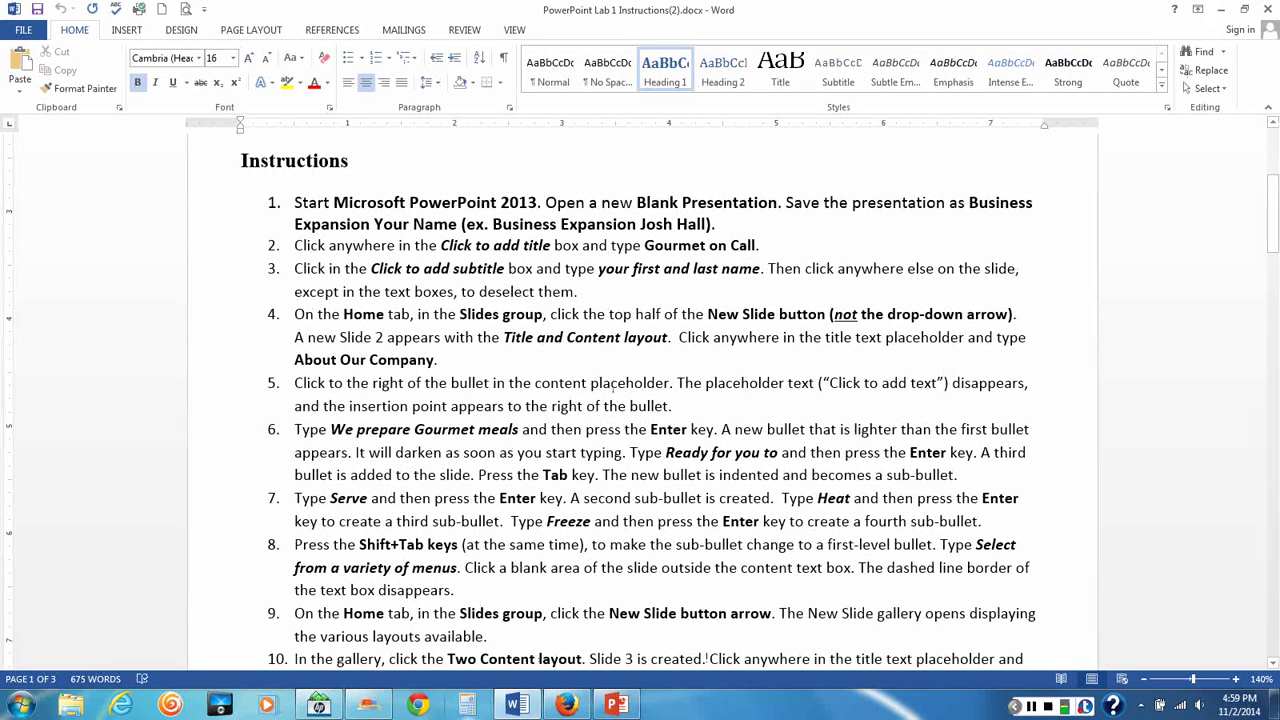
{"action": "left_click", "coordinate": [1224, 10]}
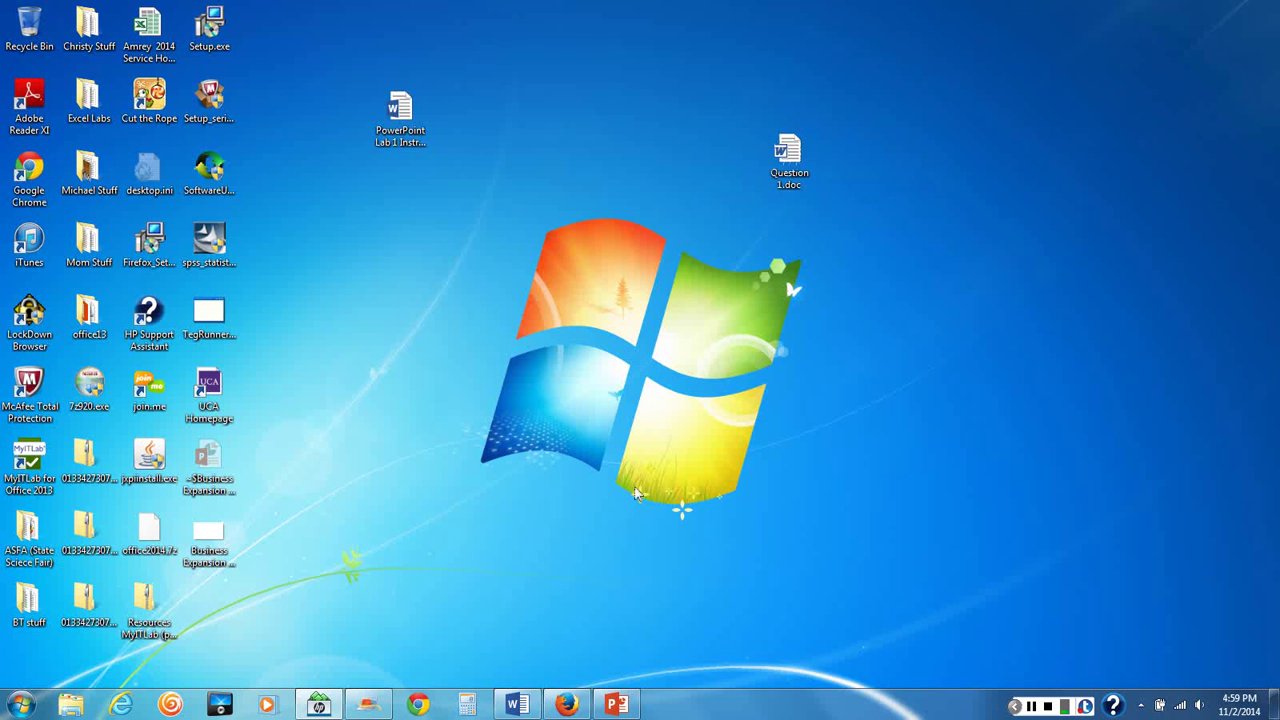
{"action": "mouse_move", "coordinate": [616, 706]}
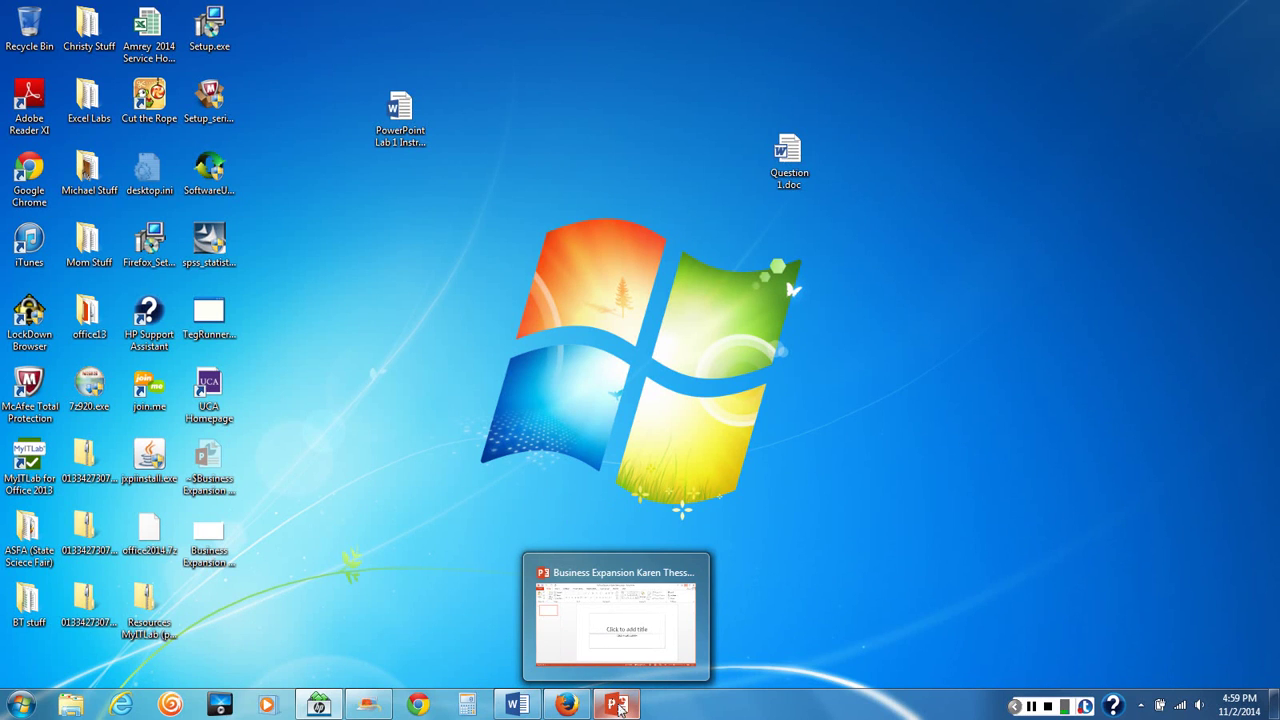
{"action": "left_click", "coordinate": [617, 705]}
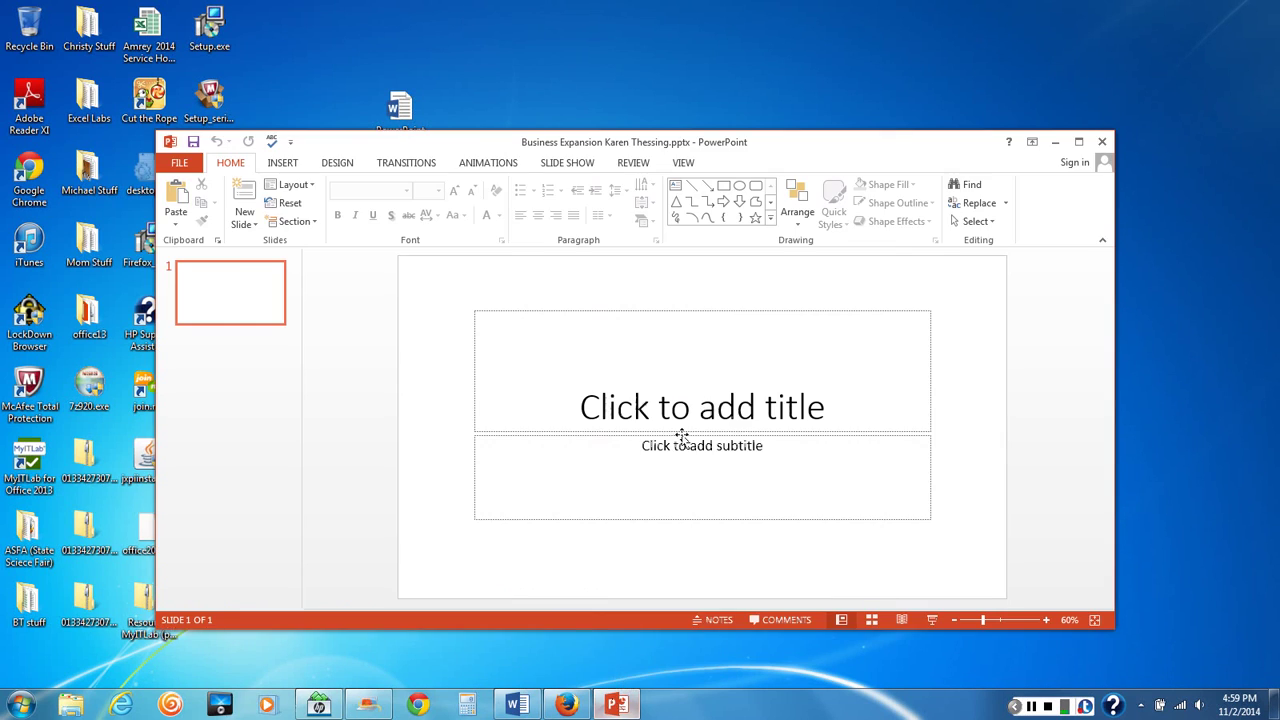
{"action": "left_click", "coordinate": [1080, 142]}
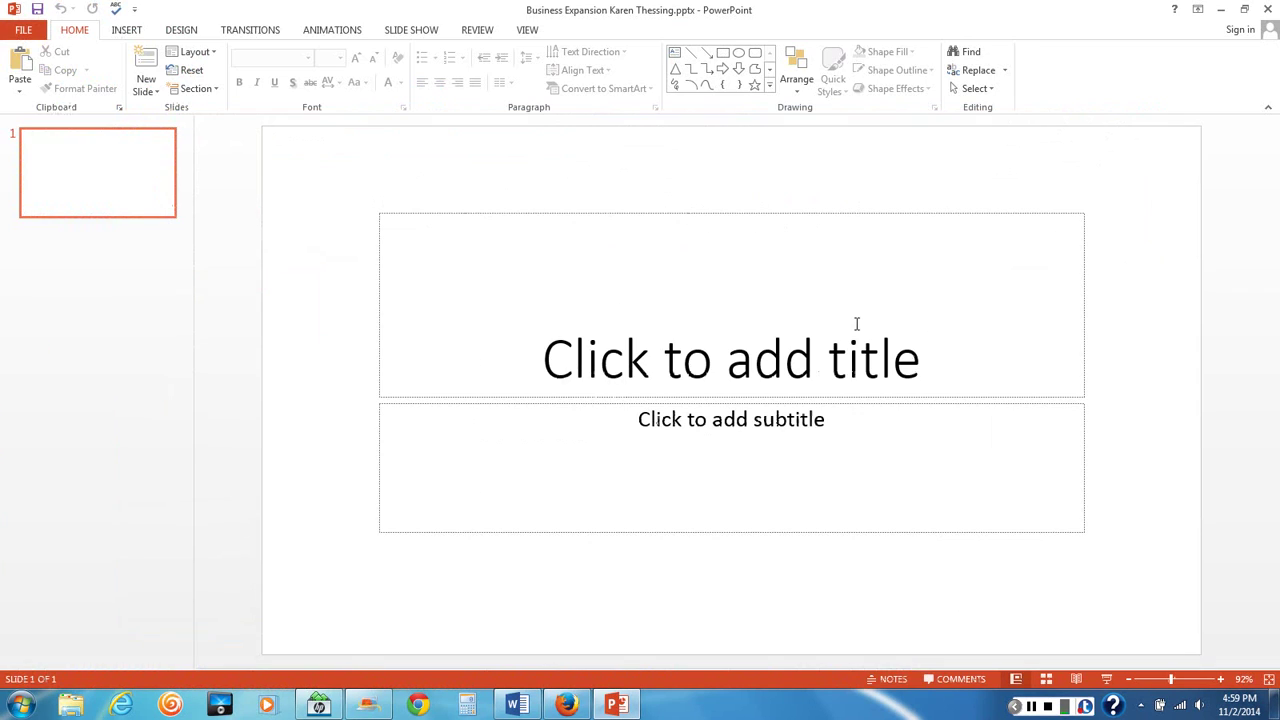
Title the first slide 'Gourmet on Call', then minimize the presentation window
{"action": "left_click", "coordinate": [732, 347]}
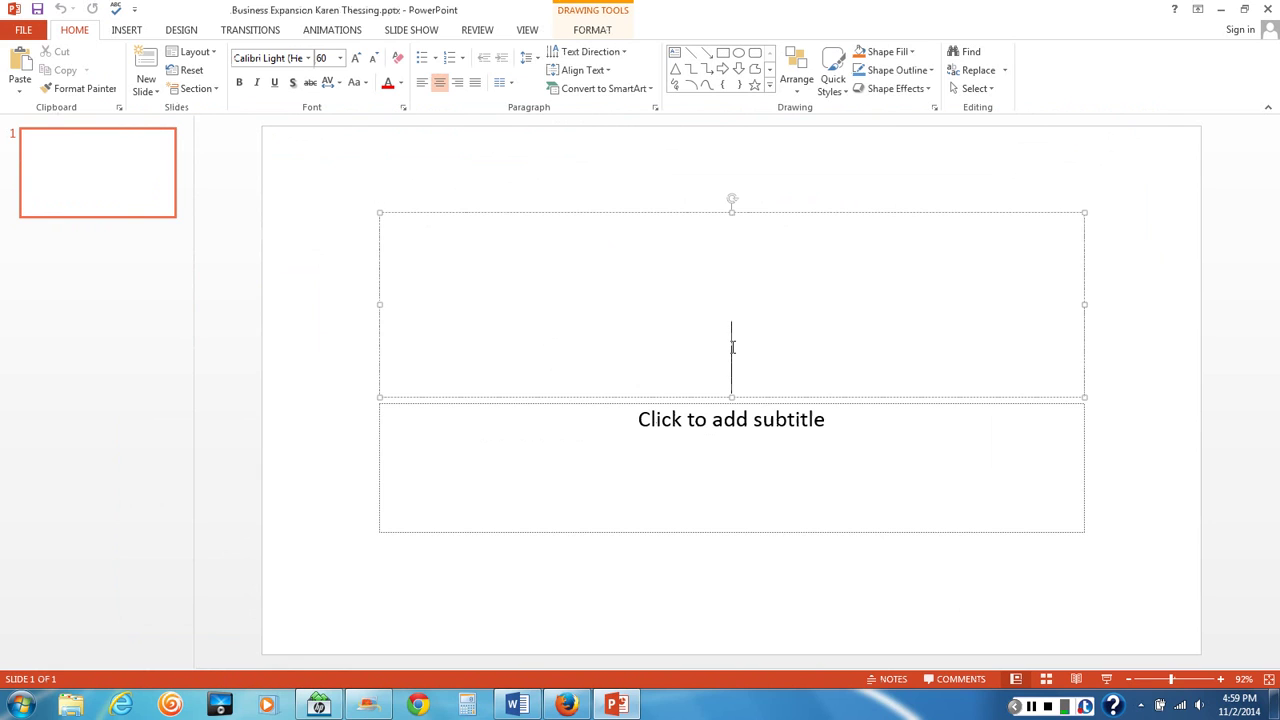
{"action": "type", "text": "Gro"}
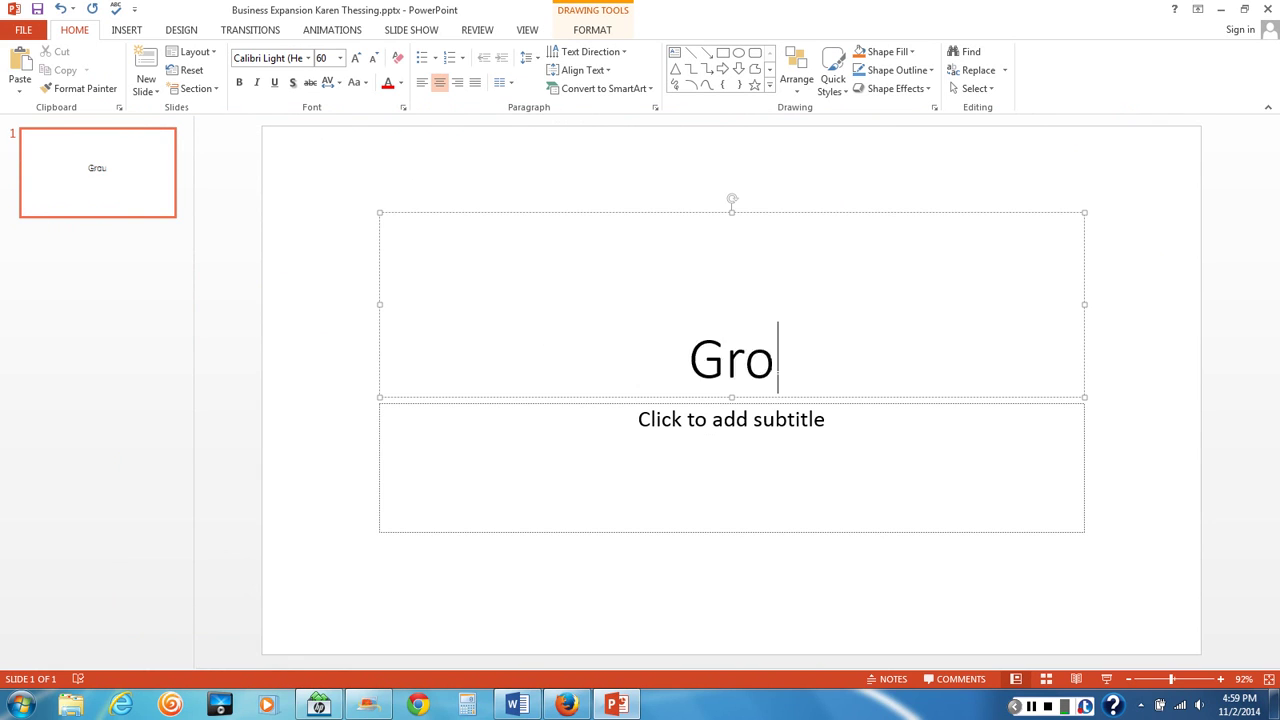
{"action": "key", "text": "BackSpace"}
{"action": "key", "text": "BackSpace"}
{"action": "type", "text": "pr"}
{"action": "key", "text": "BackSpace"}
{"action": "key", "text": "BackSpace"}
{"action": "key", "text": "BackSpace"}
{"action": "key", "text": "BackSpace"}
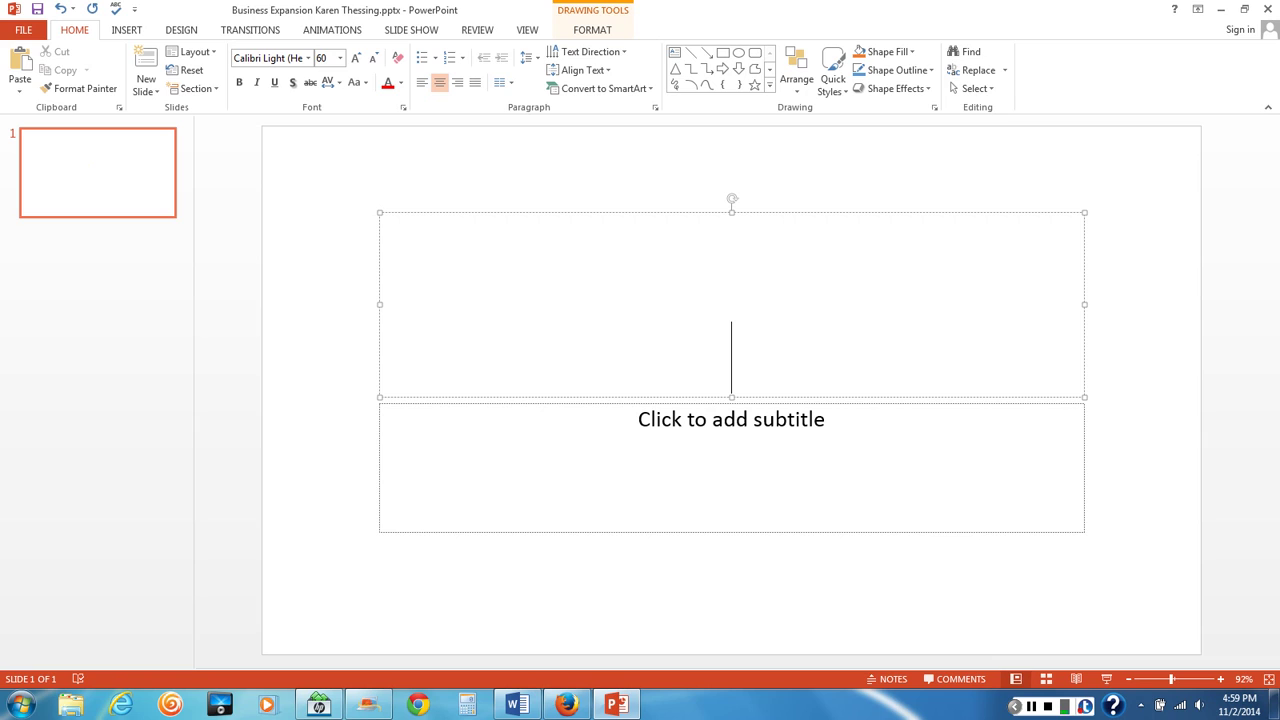
{"action": "type", "text": "F"}
{"action": "key", "text": "BackSpace"}
{"action": "type", "text": "Gourmet"}
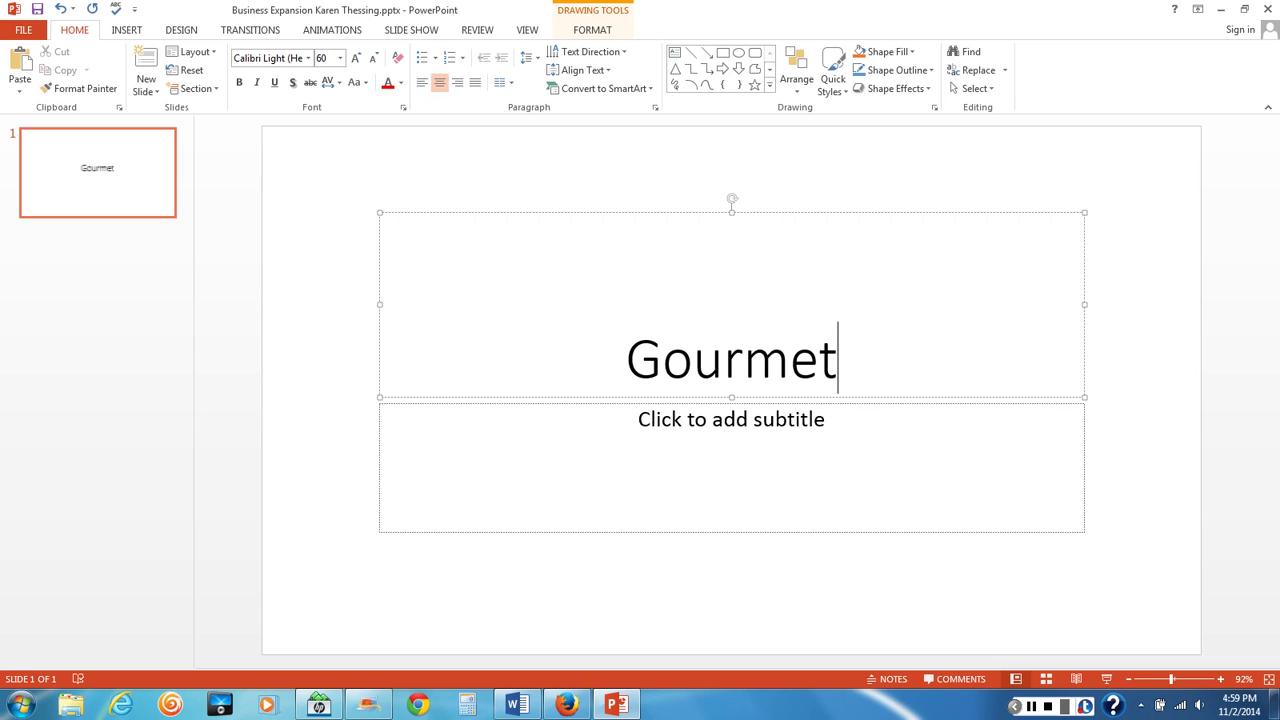
{"action": "type", "text": " on Call"}
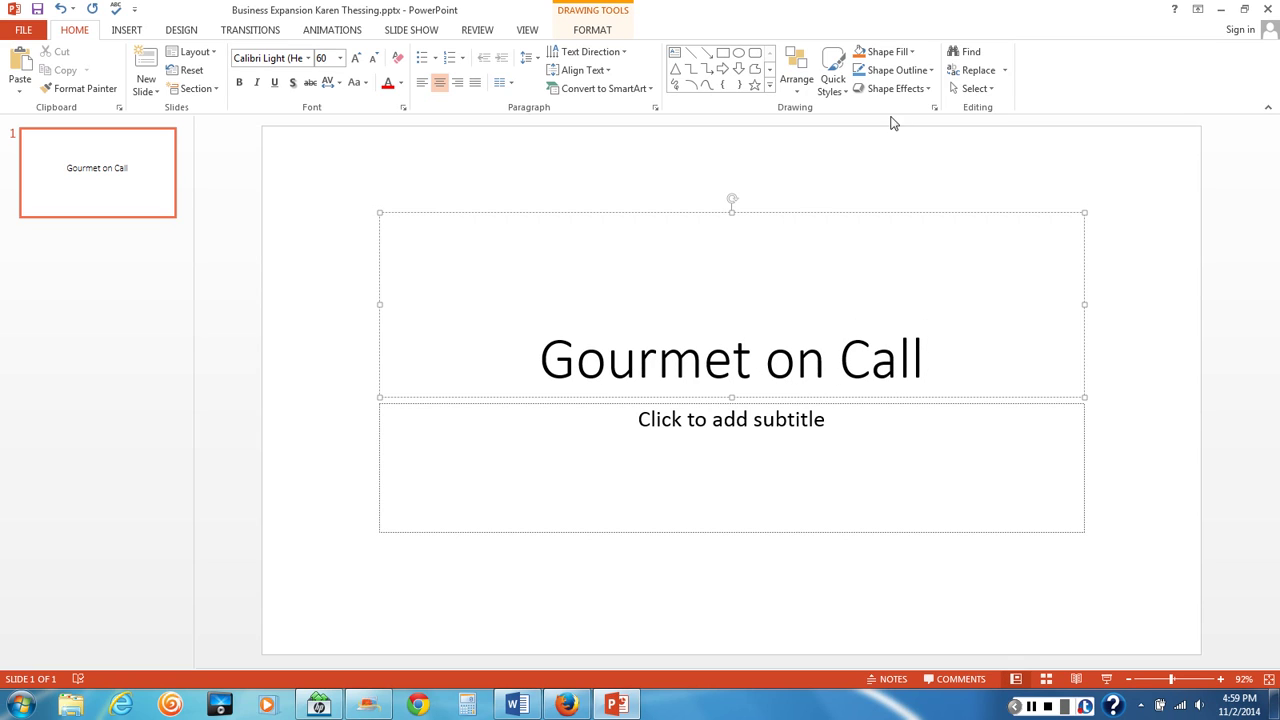
{"action": "left_click", "coordinate": [1222, 12]}
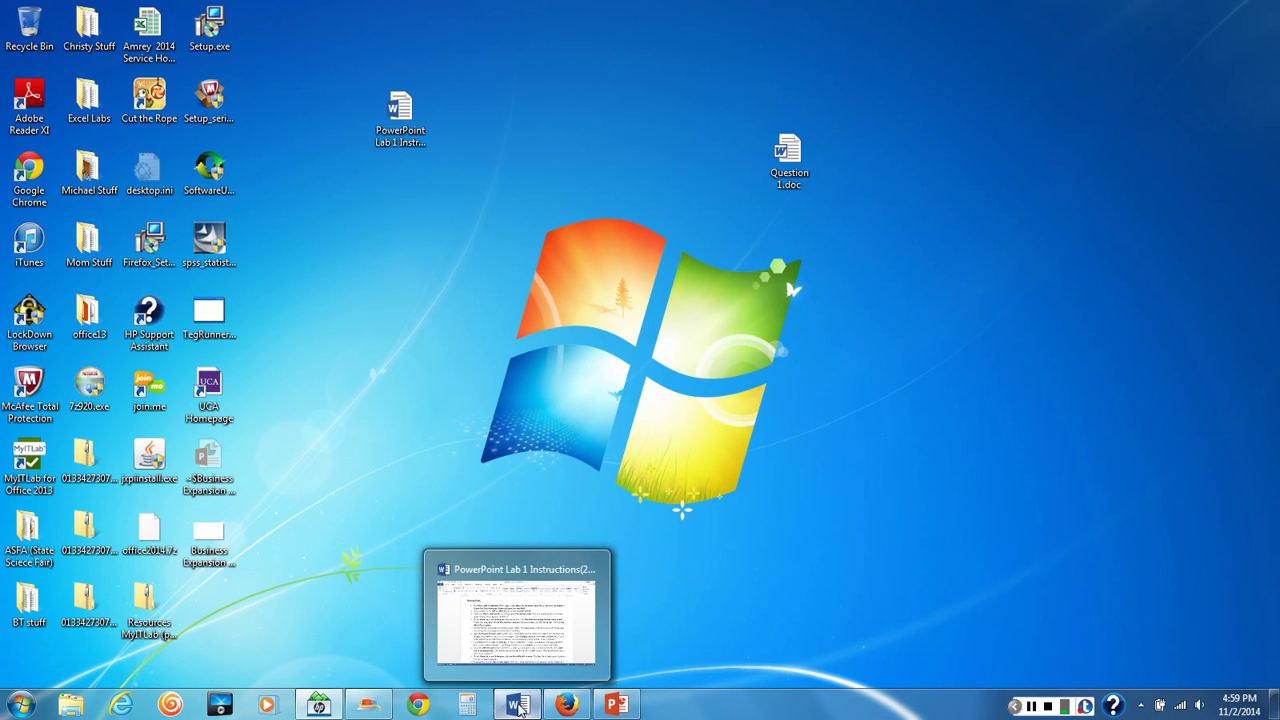
Scroll through the Word lab instructions to review step 3
{"action": "left_click", "coordinate": [518, 706]}
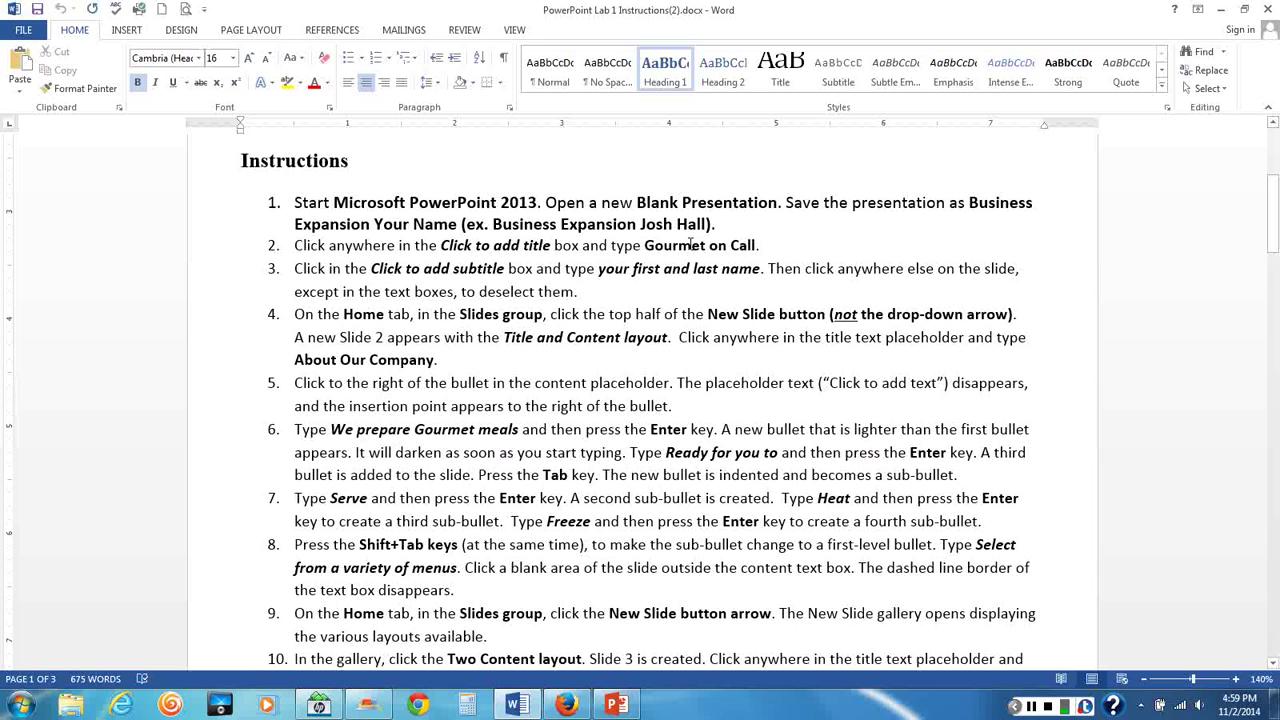
{"action": "scroll", "coordinate": [695, 245], "scroll_direction": "down", "scroll_amount": 1}
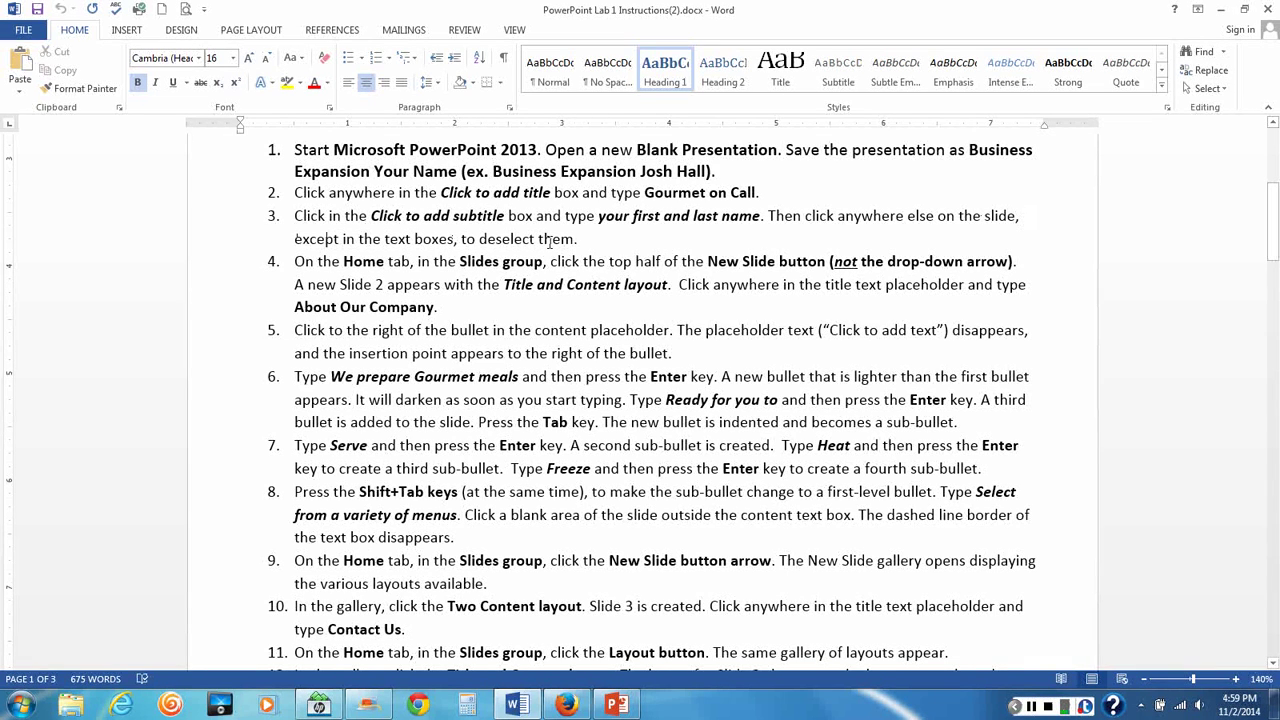
{"action": "scroll", "coordinate": [540, 500], "scroll_direction": "down", "scroll_amount": 1}
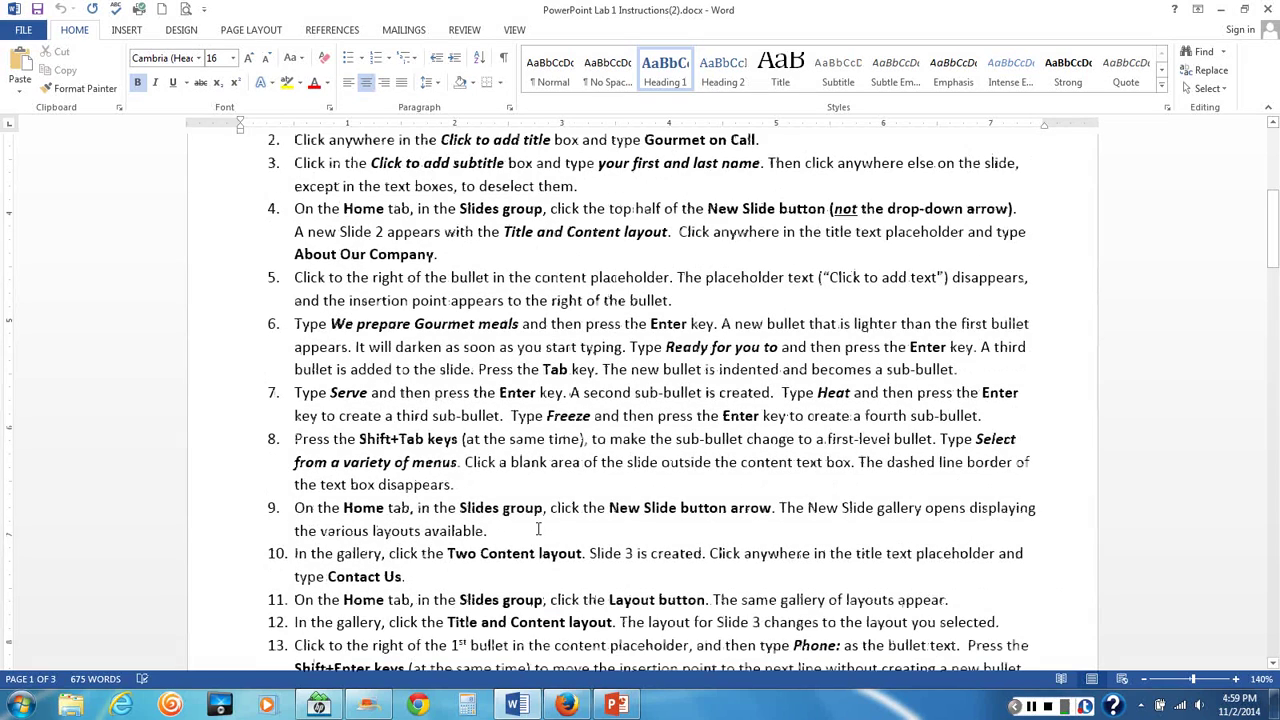
Enter the student's full name as the title slide's subtitle and deselect the text box
{"action": "left_click", "coordinate": [614, 705]}
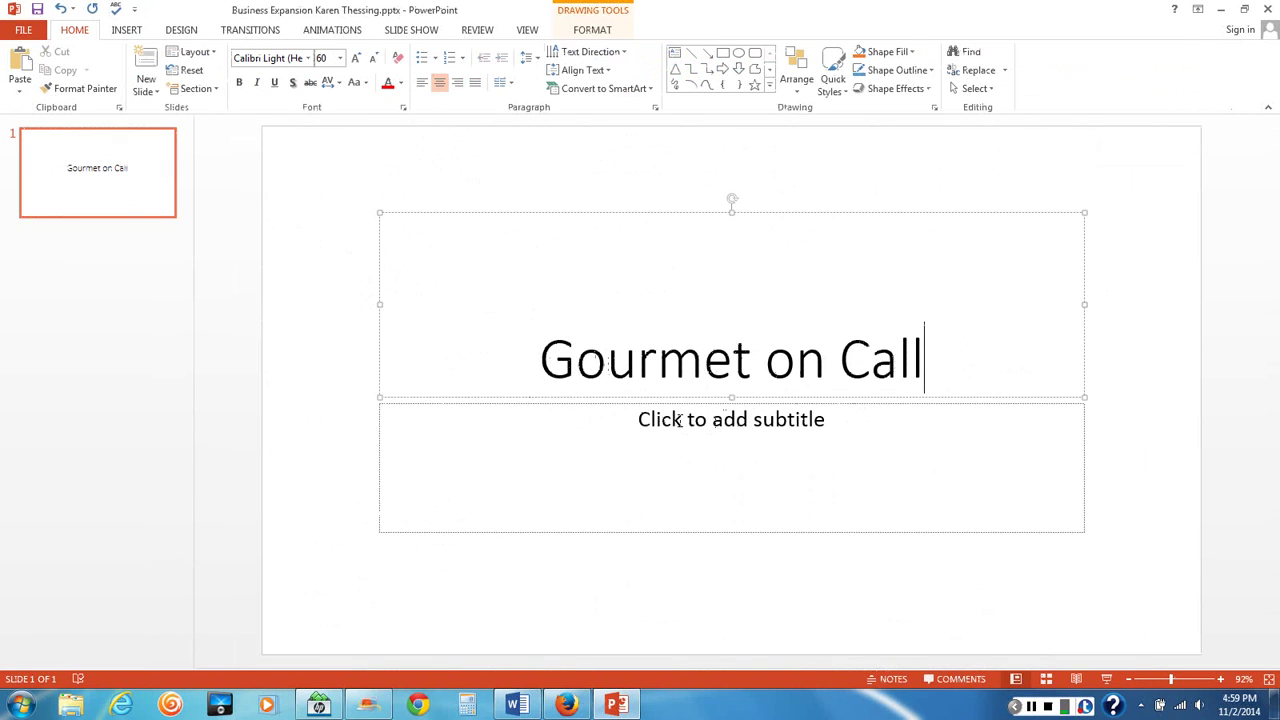
{"action": "left_click", "coordinate": [699, 421]}
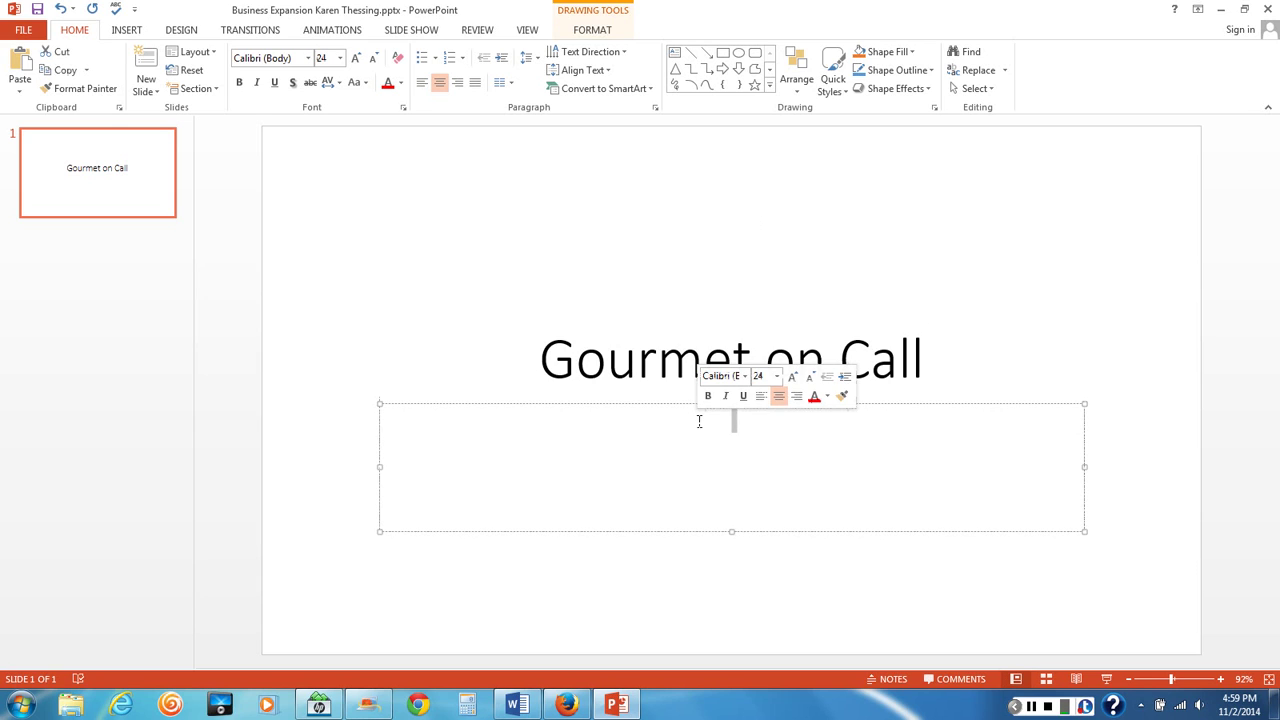
{"action": "type", "text": "Ksrn"}
{"action": "key", "text": "BackSpace"}
{"action": "key", "text": "BackSpace"}
{"action": "key", "text": "BackSpace"}
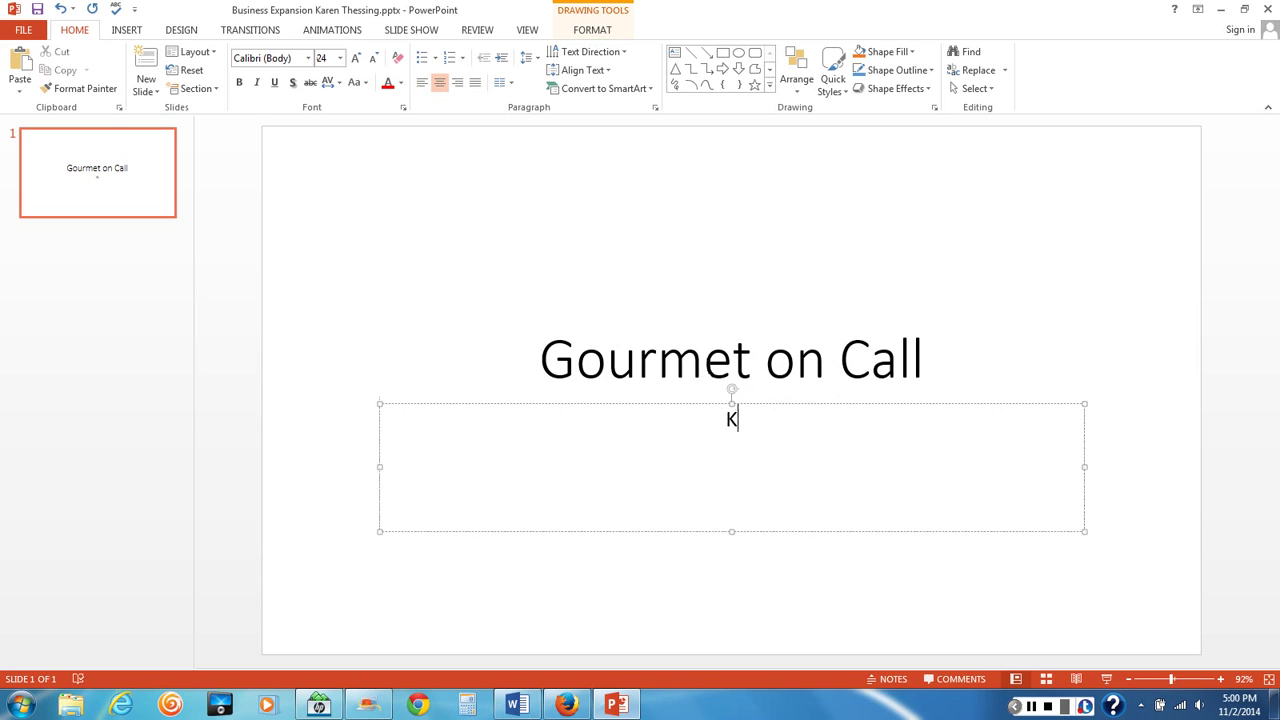
{"action": "left_click", "coordinate": [1075, 173]}
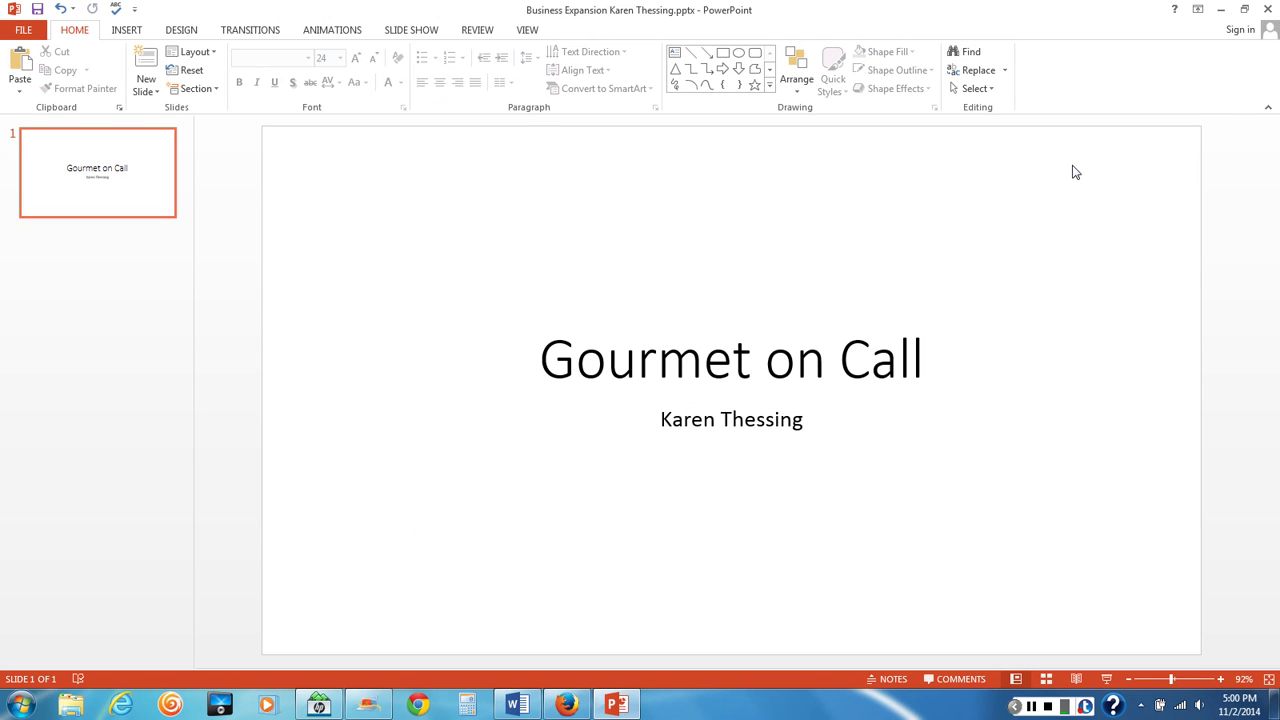
{"action": "left_click", "coordinate": [516, 706]}
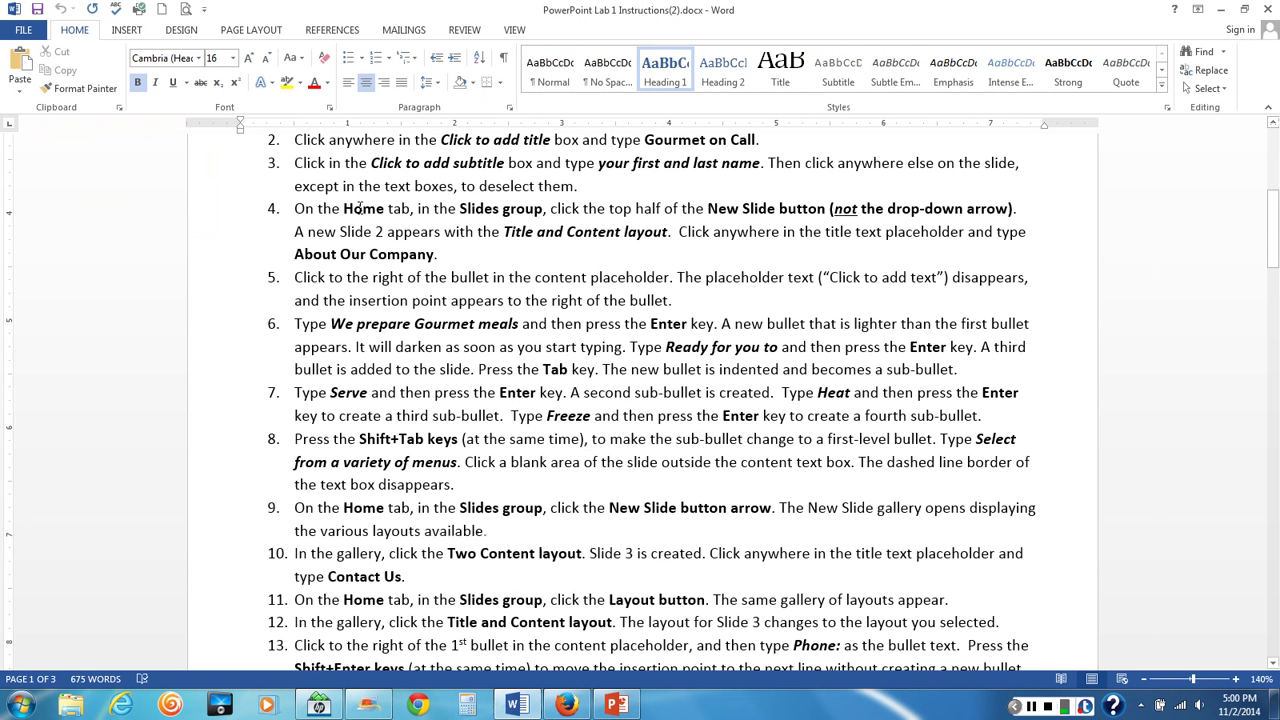
{"action": "scroll", "coordinate": [360, 207], "scroll_direction": "down", "scroll_amount": 1}
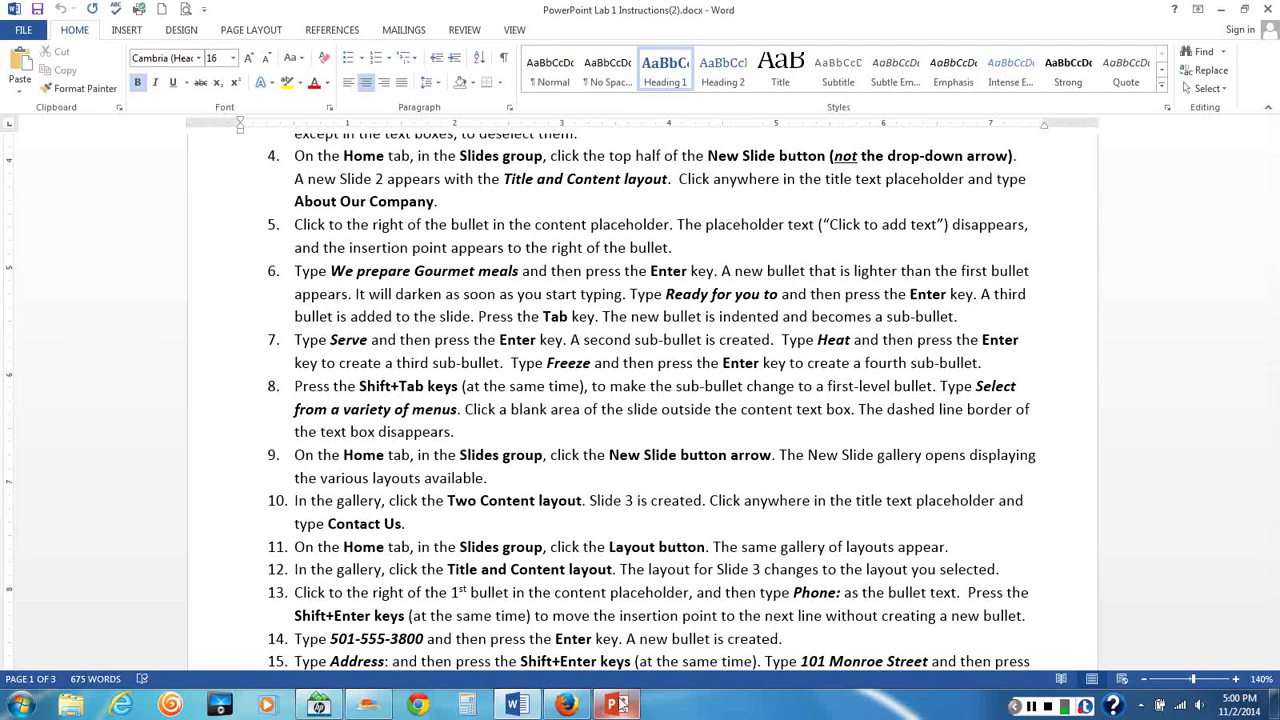
{"action": "left_click", "coordinate": [620, 705]}
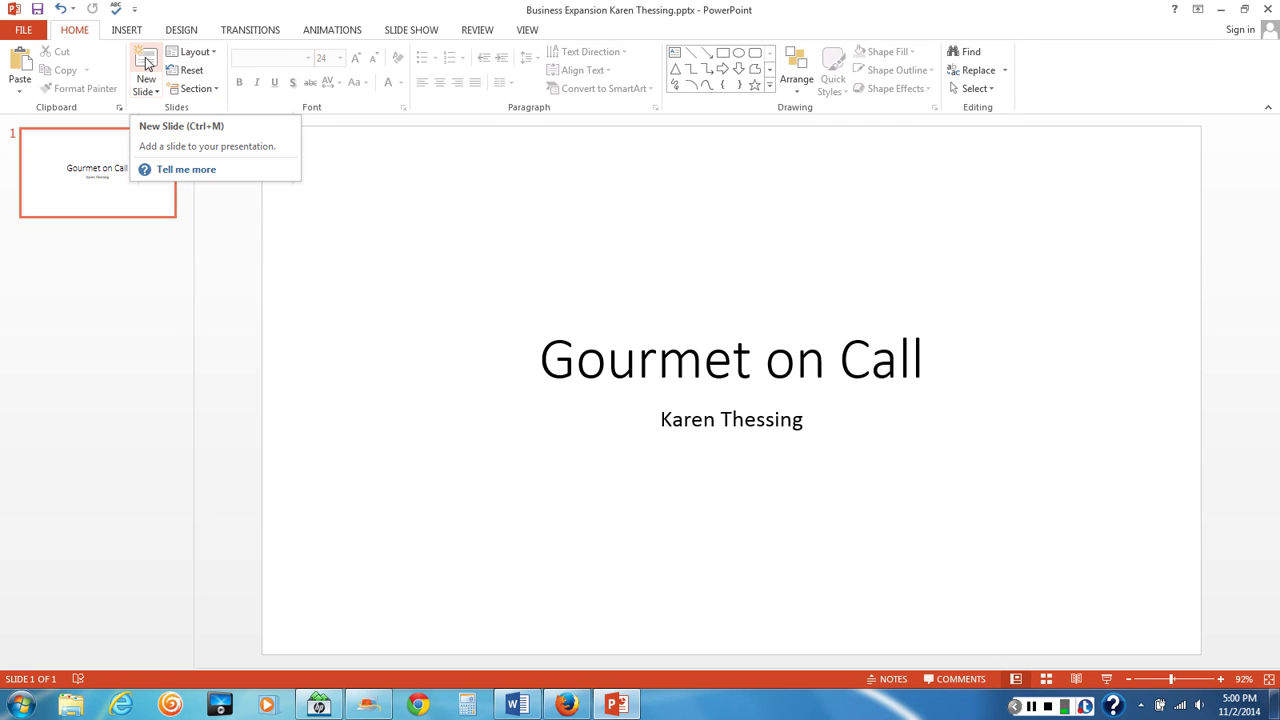
Add a second title-and-content slide and type its title 'About Our Company'
{"action": "left_click", "coordinate": [146, 63]}
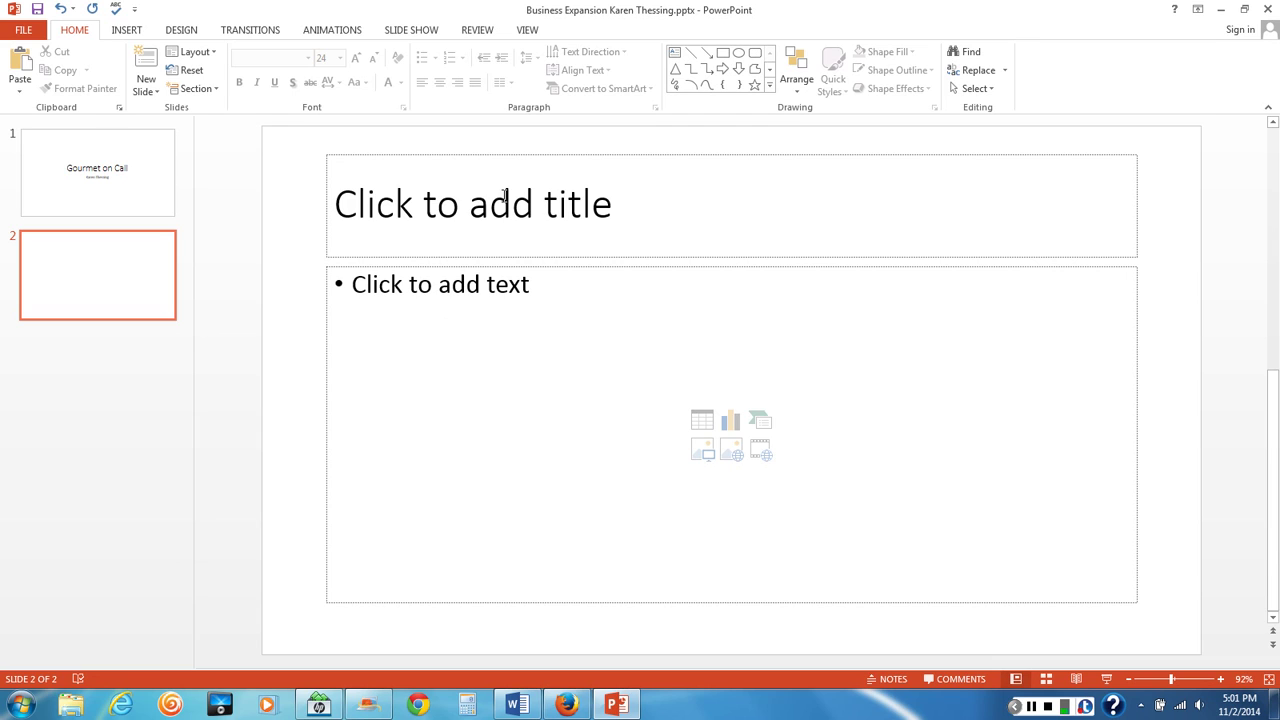
{"action": "left_click", "coordinate": [502, 196]}
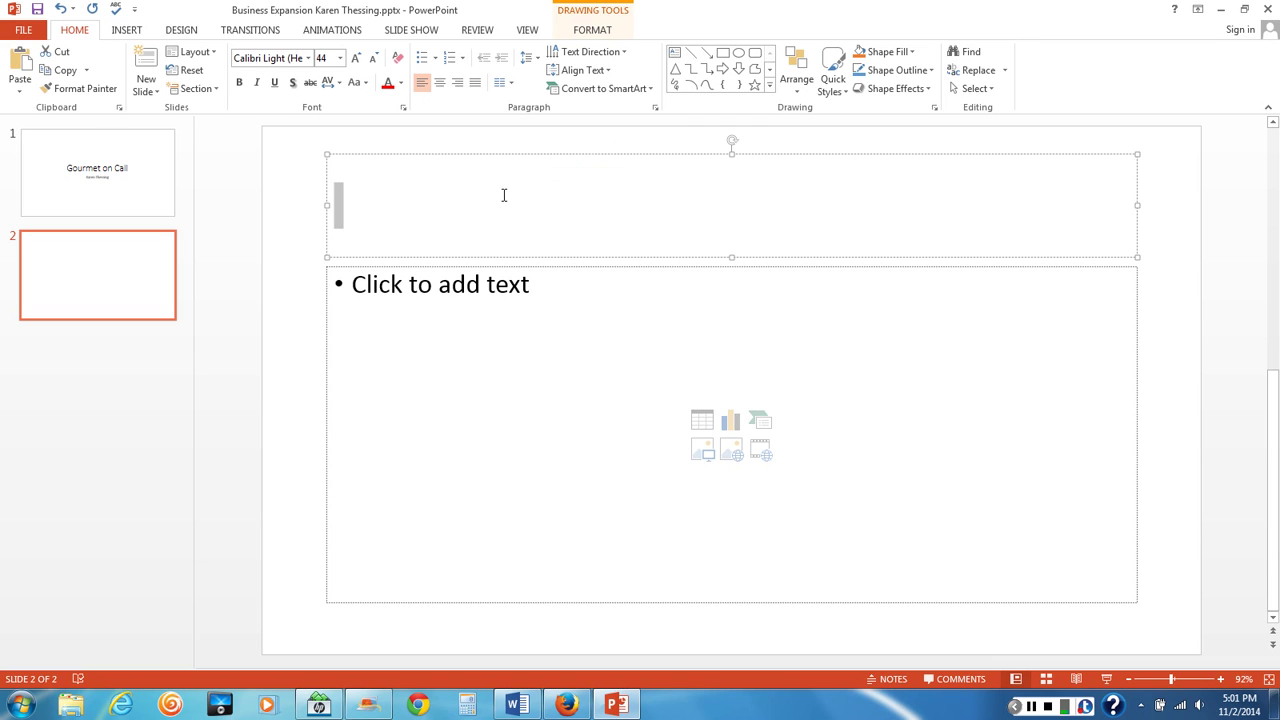
{"action": "type", "text": "About P"}
{"action": "key", "text": "BackSpace"}
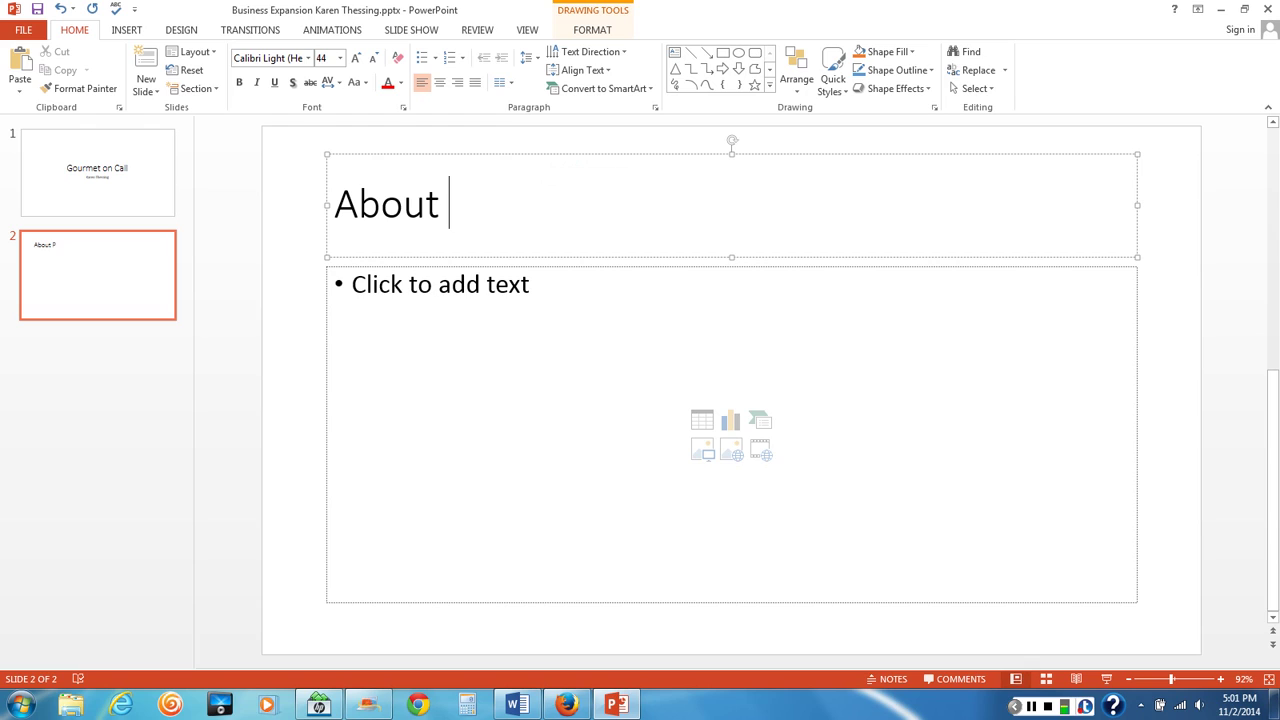
{"action": "type", "text": "Our C"}
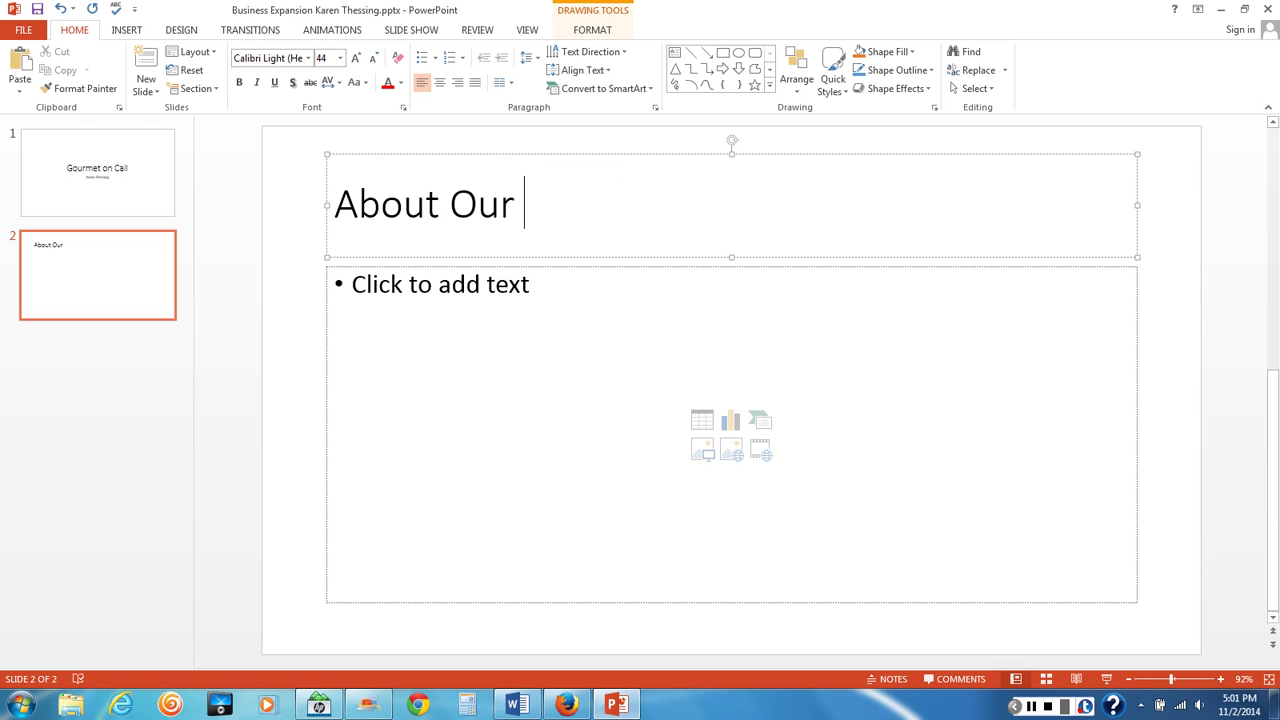